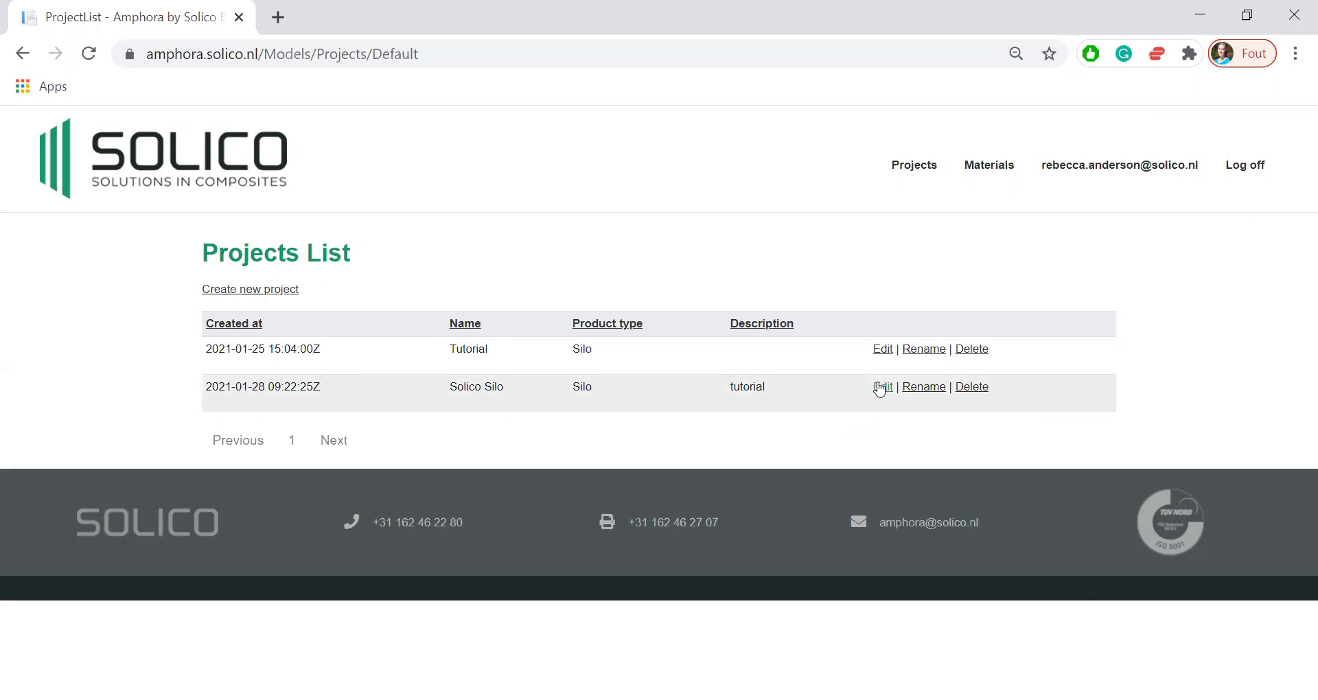
Open the Solico Silo project for editing and choose Semi elliptical R=0.8xD as the cover type.
{"action": "left_click", "coordinate": [882, 389]}
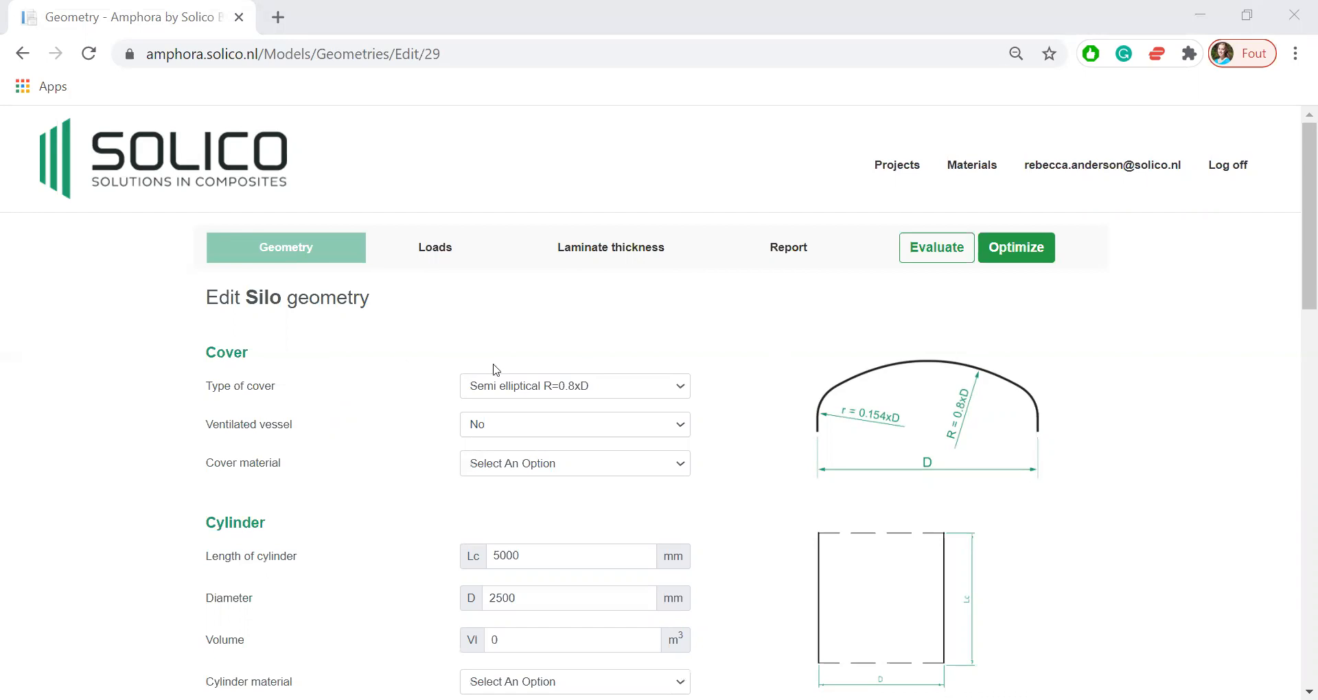
{"action": "left_click", "coordinate": [529, 393]}
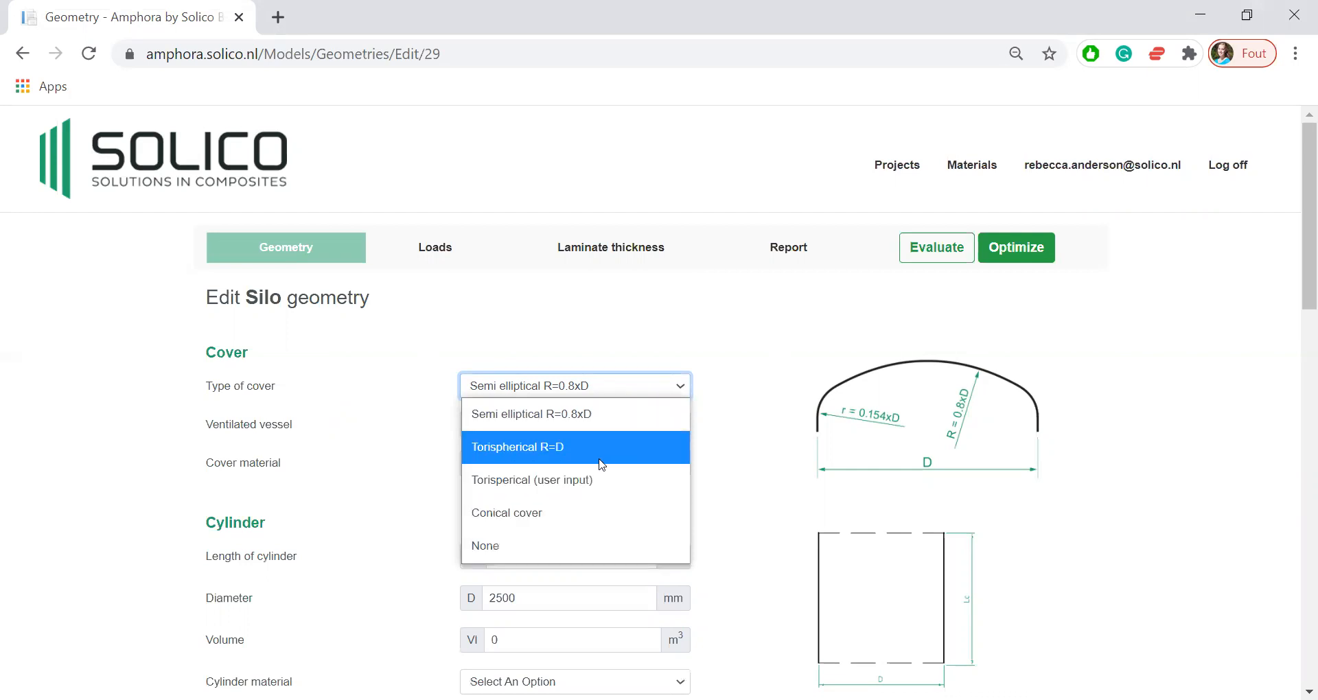
{"action": "left_click", "coordinate": [604, 426]}
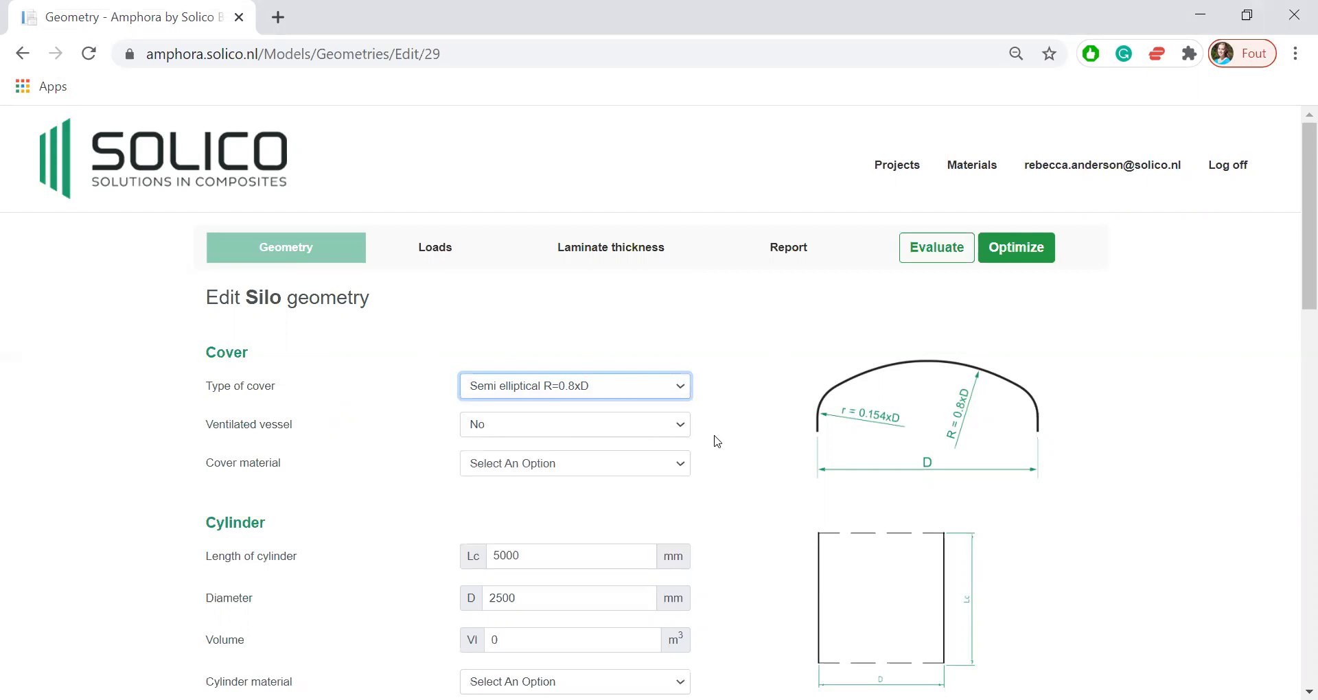
Set the cover's ventilated vessel option to Yes and the cover material to CSM.
{"action": "scroll", "coordinate": [736, 438], "scroll_direction": "down", "scroll_amount": 1}
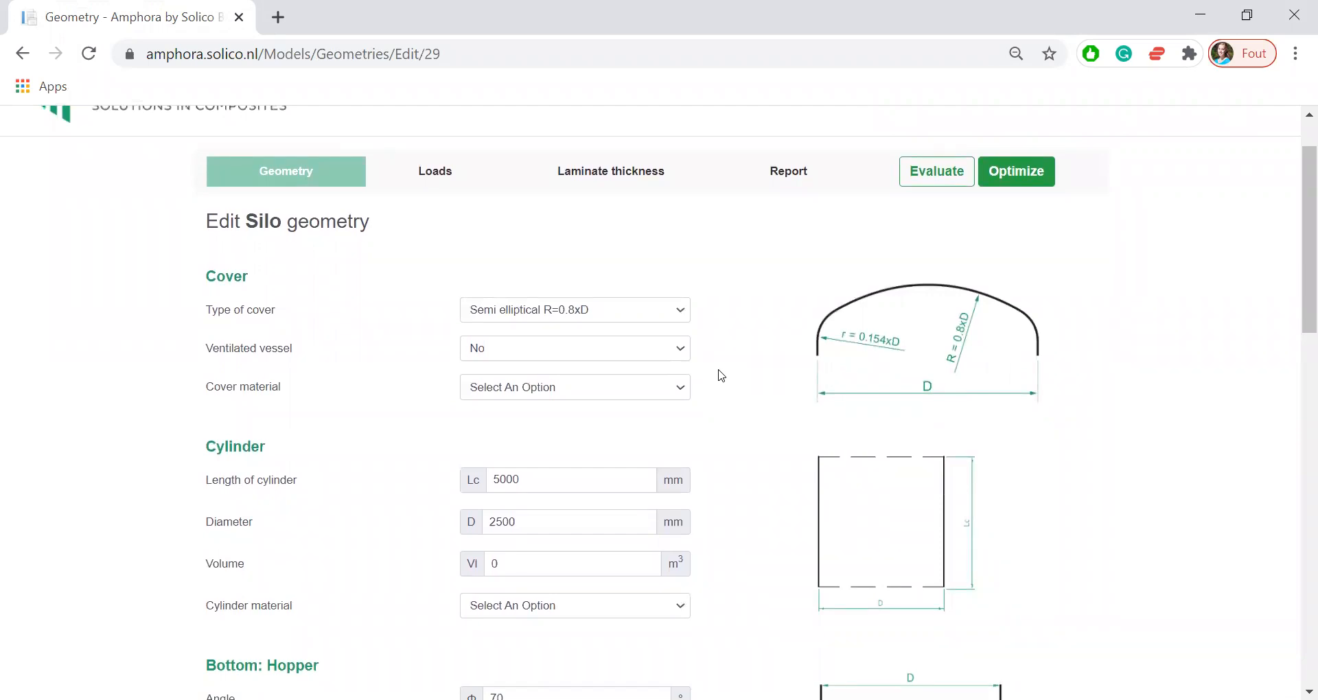
{"action": "left_click", "coordinate": [675, 354]}
{"action": "left_click", "coordinate": [626, 407]}
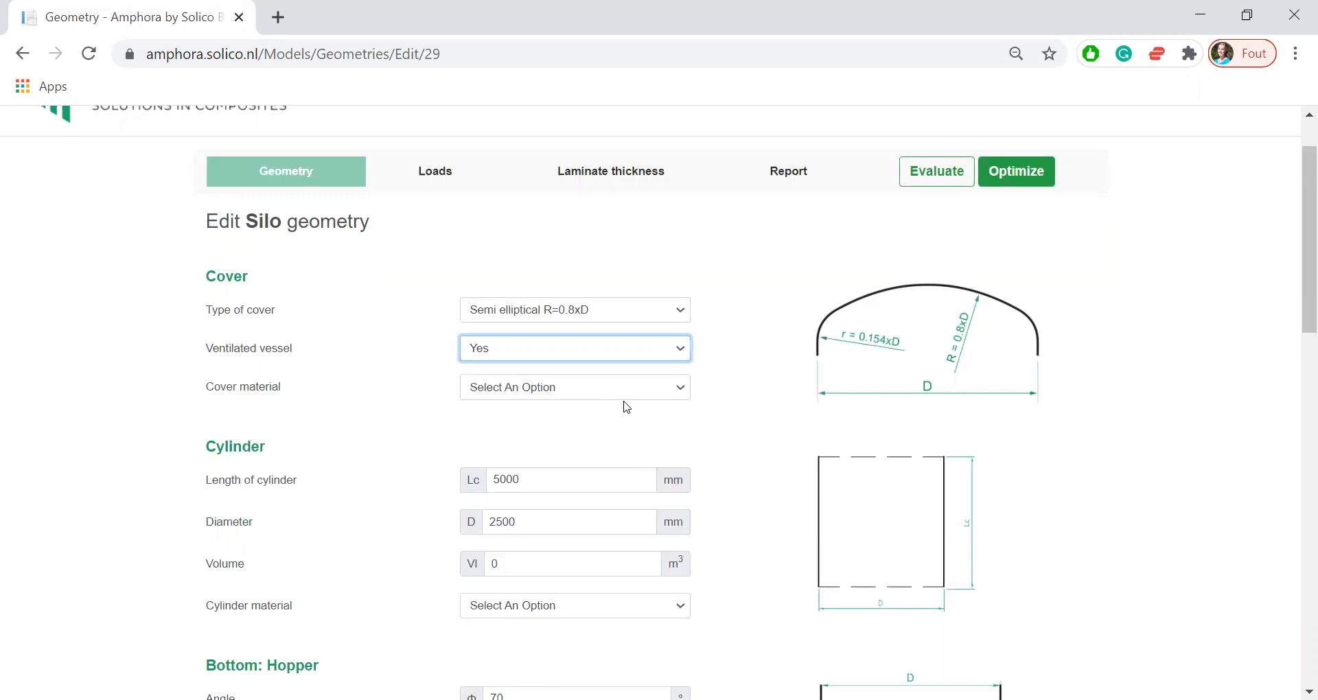
{"action": "left_click", "coordinate": [621, 400]}
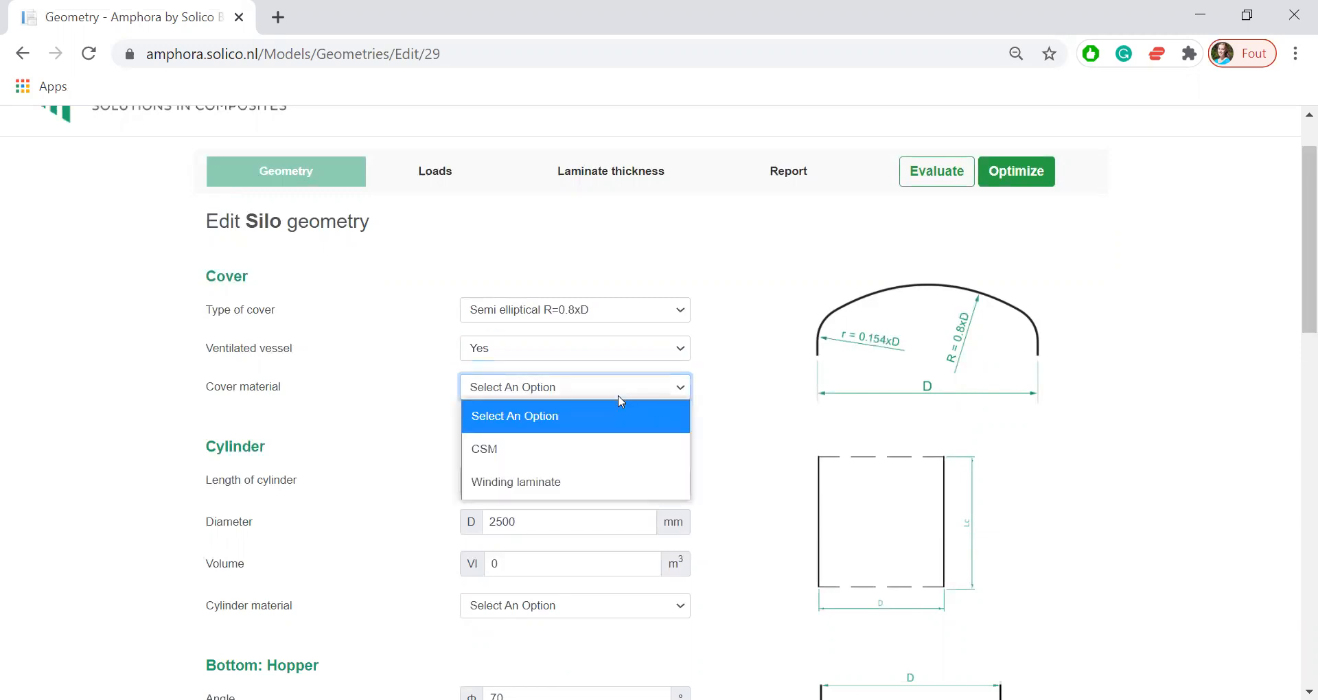
{"action": "left_click", "coordinate": [589, 459]}
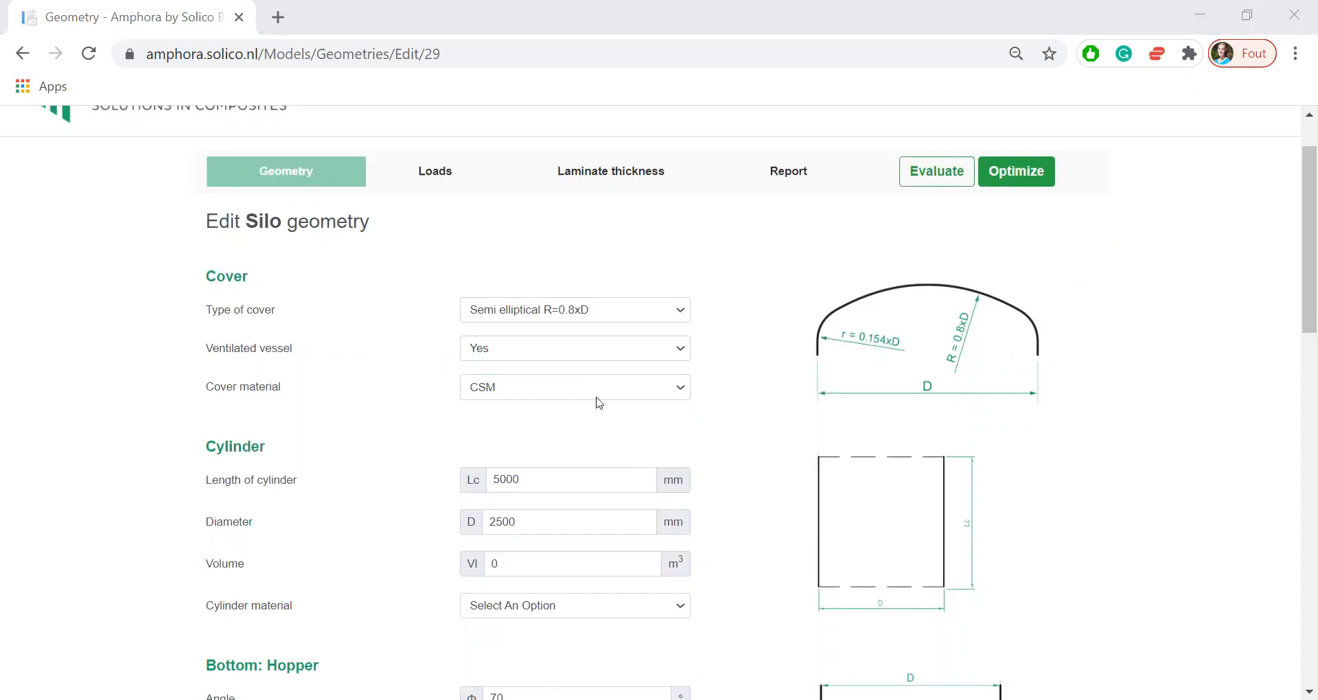
Set the cylinder volume to 25 m3 and the cylinder material to CSM.
{"action": "scroll", "coordinate": [564, 412], "scroll_direction": "down", "scroll_amount": 2}
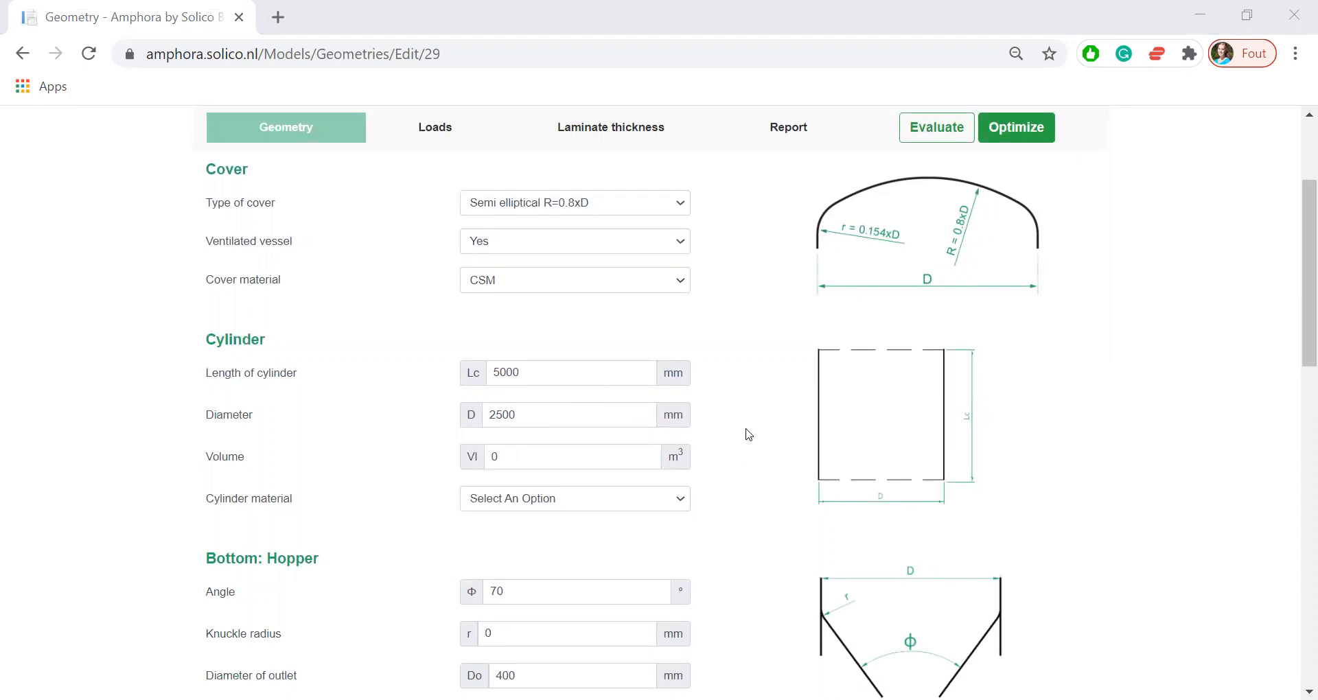
{"action": "scroll", "coordinate": [749, 434], "scroll_direction": "down", "scroll_amount": 1}
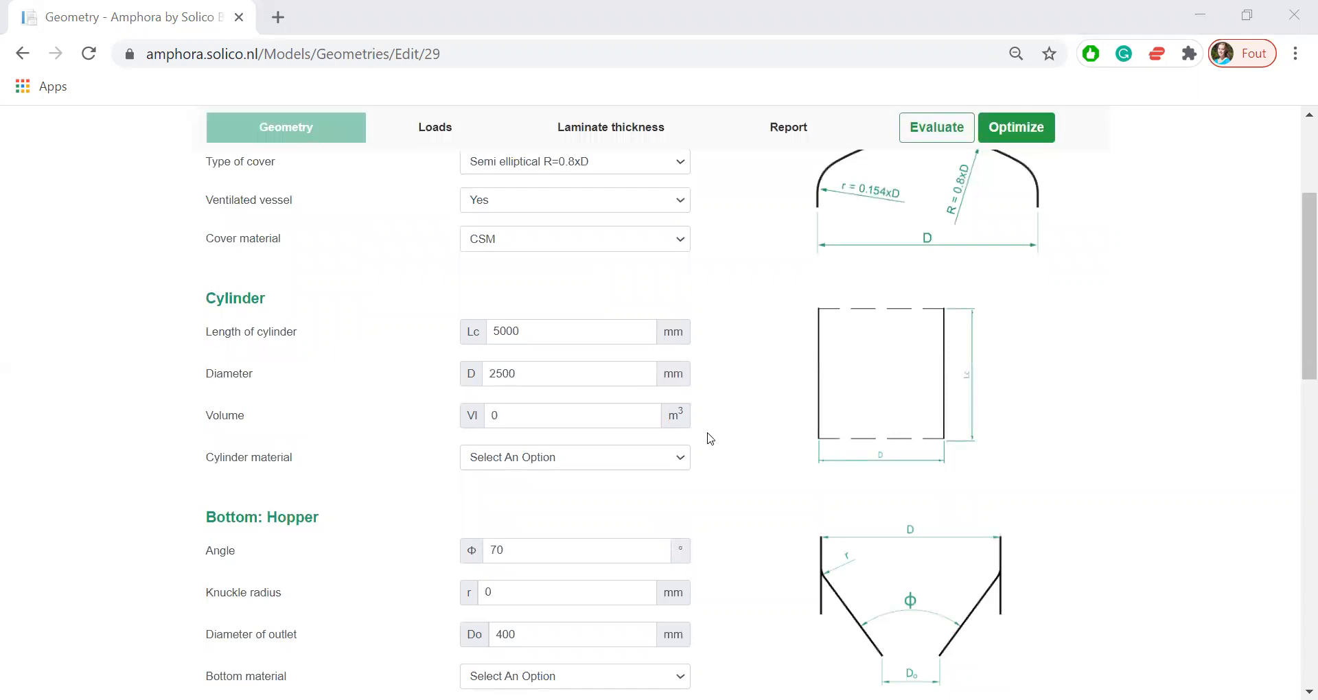
{"action": "left_click", "coordinate": [580, 418]}
{"action": "type", "text": "25"}
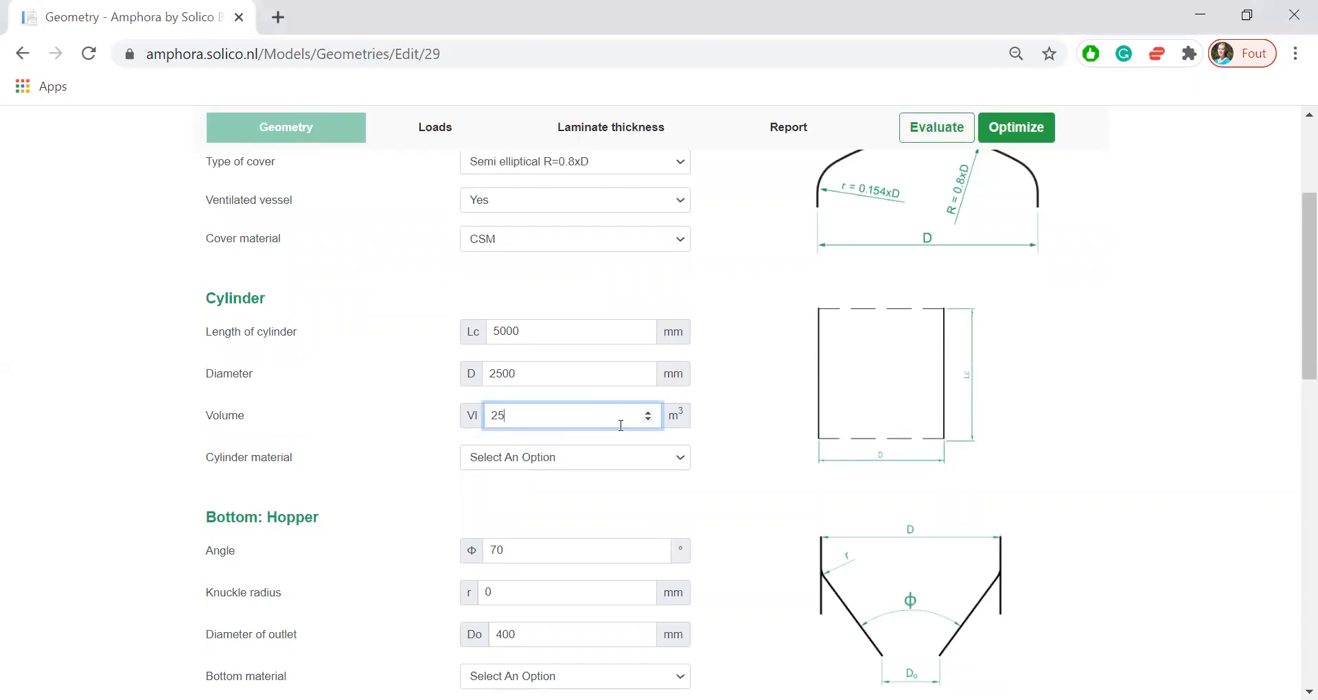
{"action": "left_click", "coordinate": [715, 450]}
{"action": "left_click", "coordinate": [680, 464]}
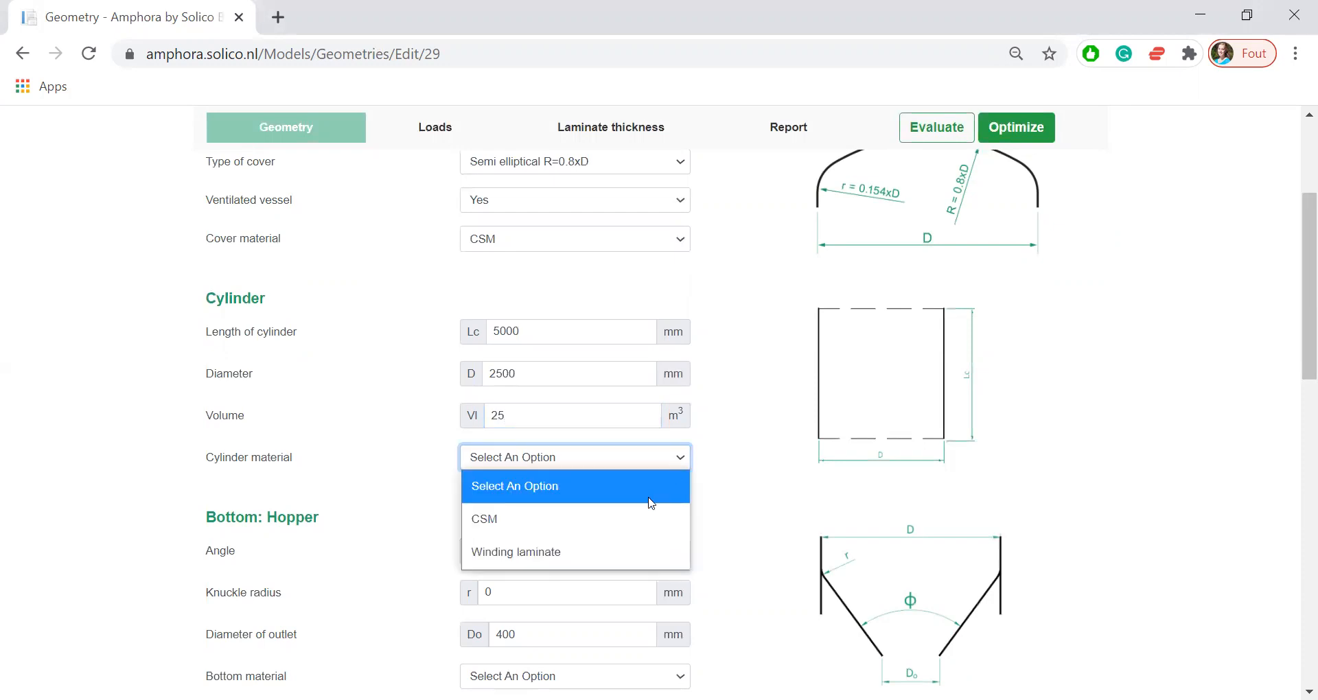
{"action": "left_click", "coordinate": [641, 518]}
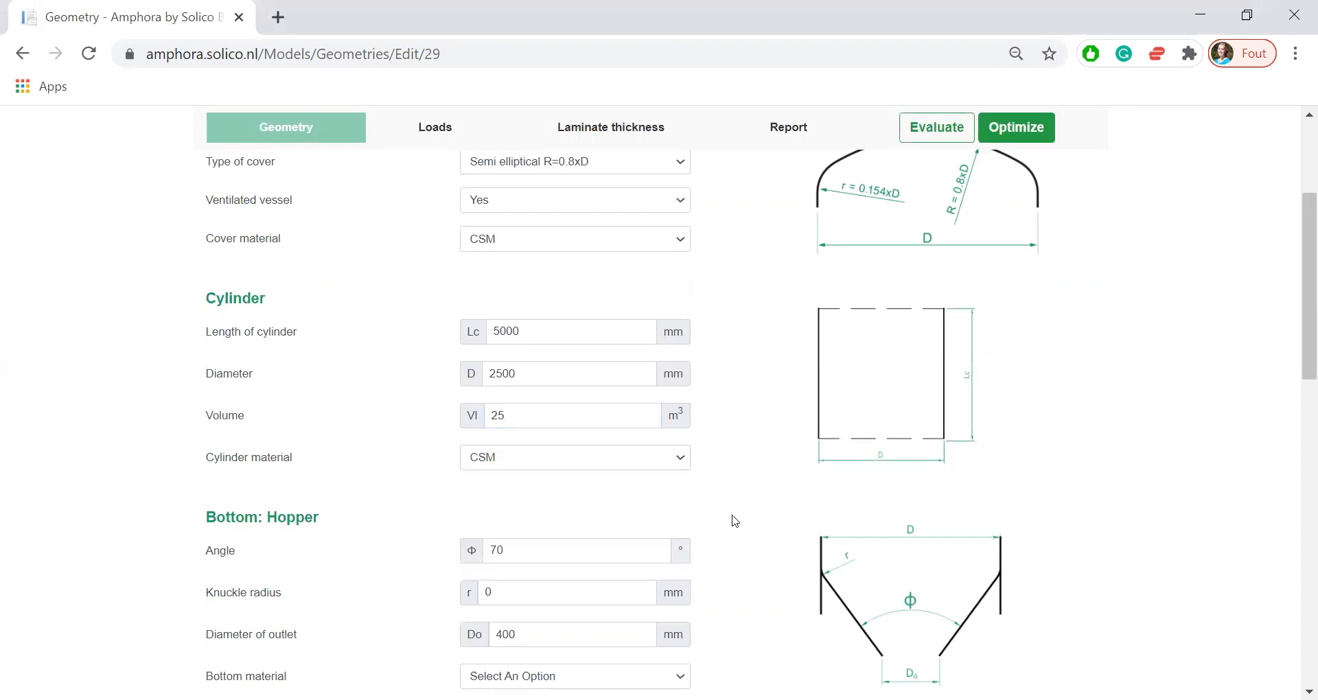
Choose CSM as the bottom material for the hopper.
{"action": "scroll", "coordinate": [735, 521], "scroll_direction": "down", "scroll_amount": 4}
{"action": "scroll", "coordinate": [735, 521], "scroll_direction": "down", "scroll_amount": 1}
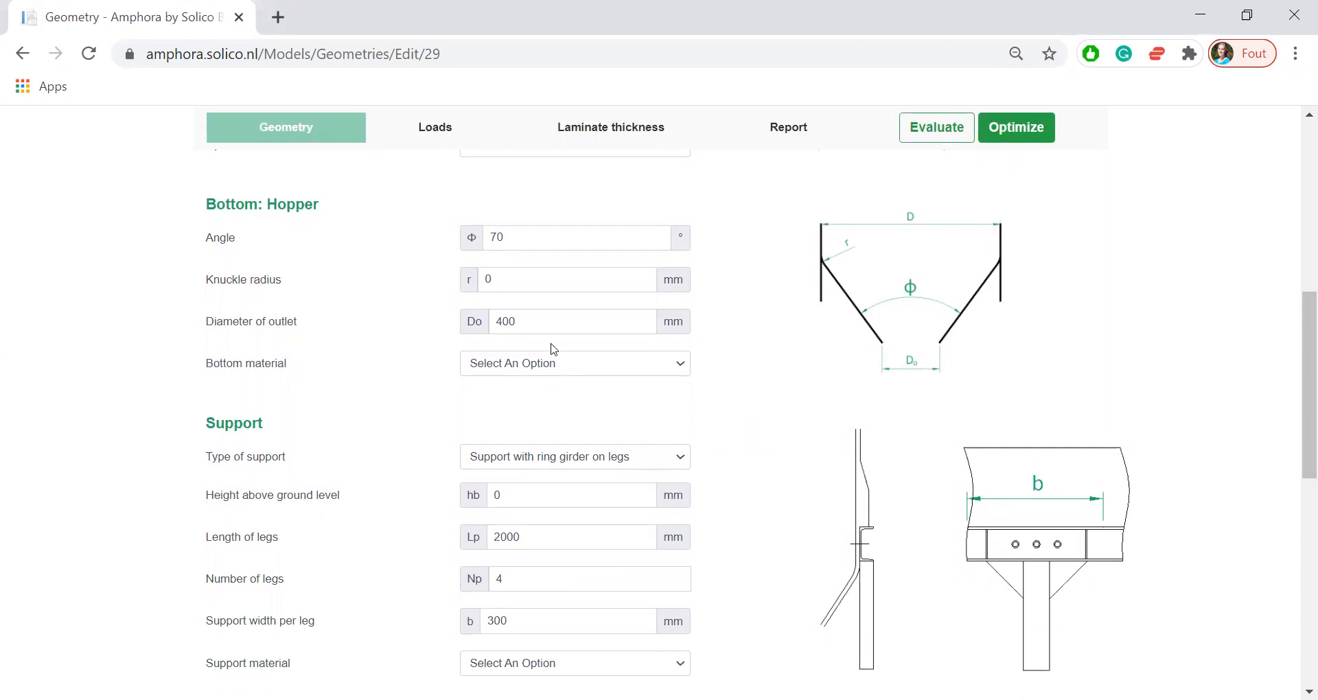
{"action": "left_click", "coordinate": [531, 233]}
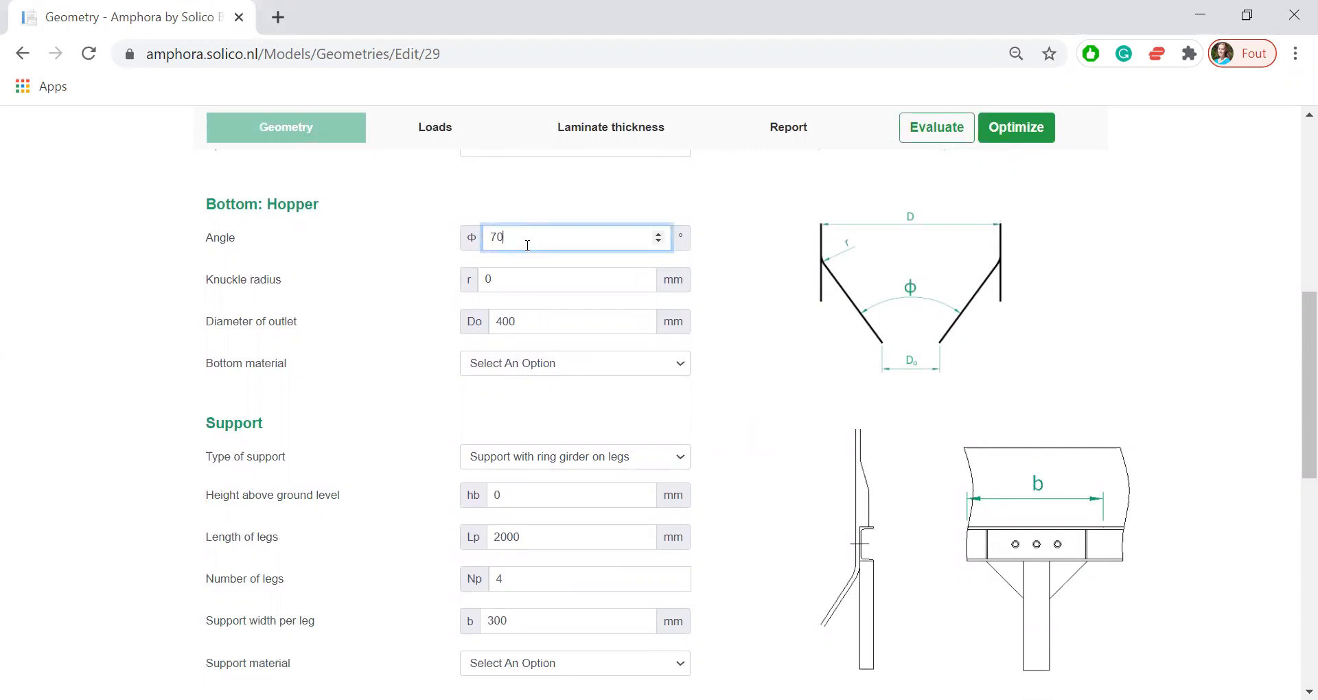
{"action": "left_click", "coordinate": [522, 281]}
{"action": "left_click", "coordinate": [534, 345]}
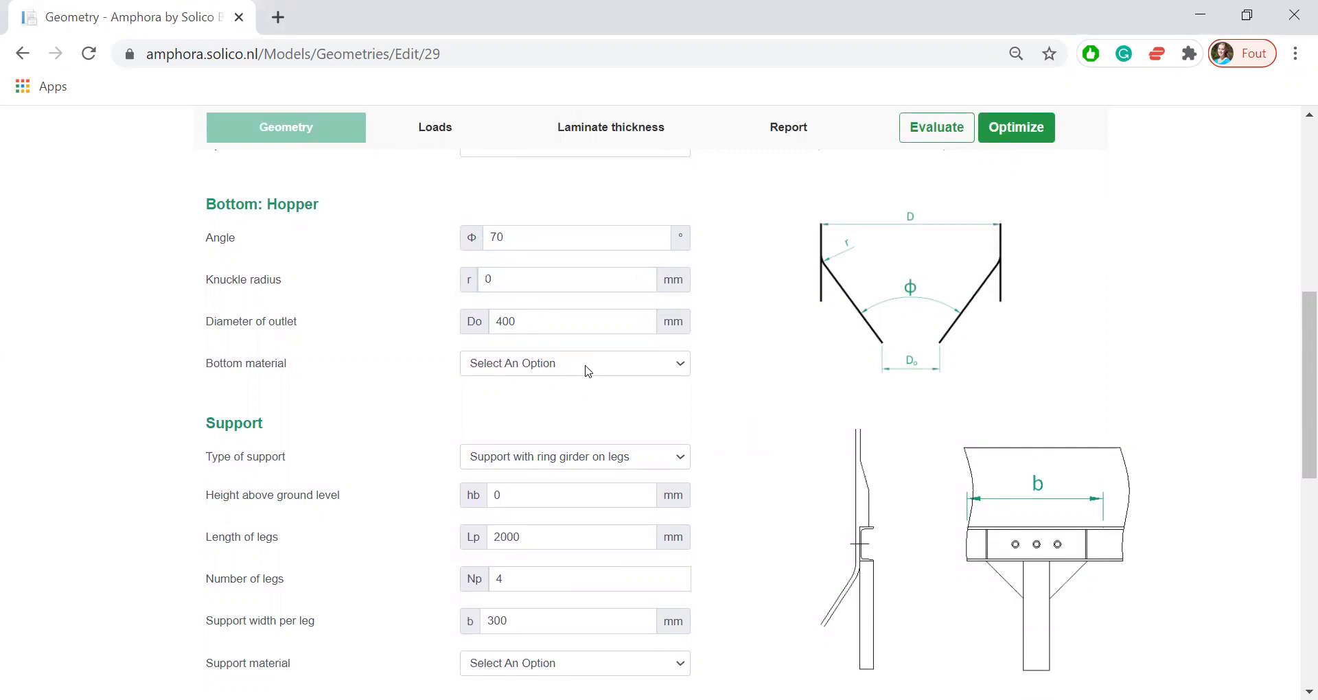
{"action": "left_click", "coordinate": [585, 366]}
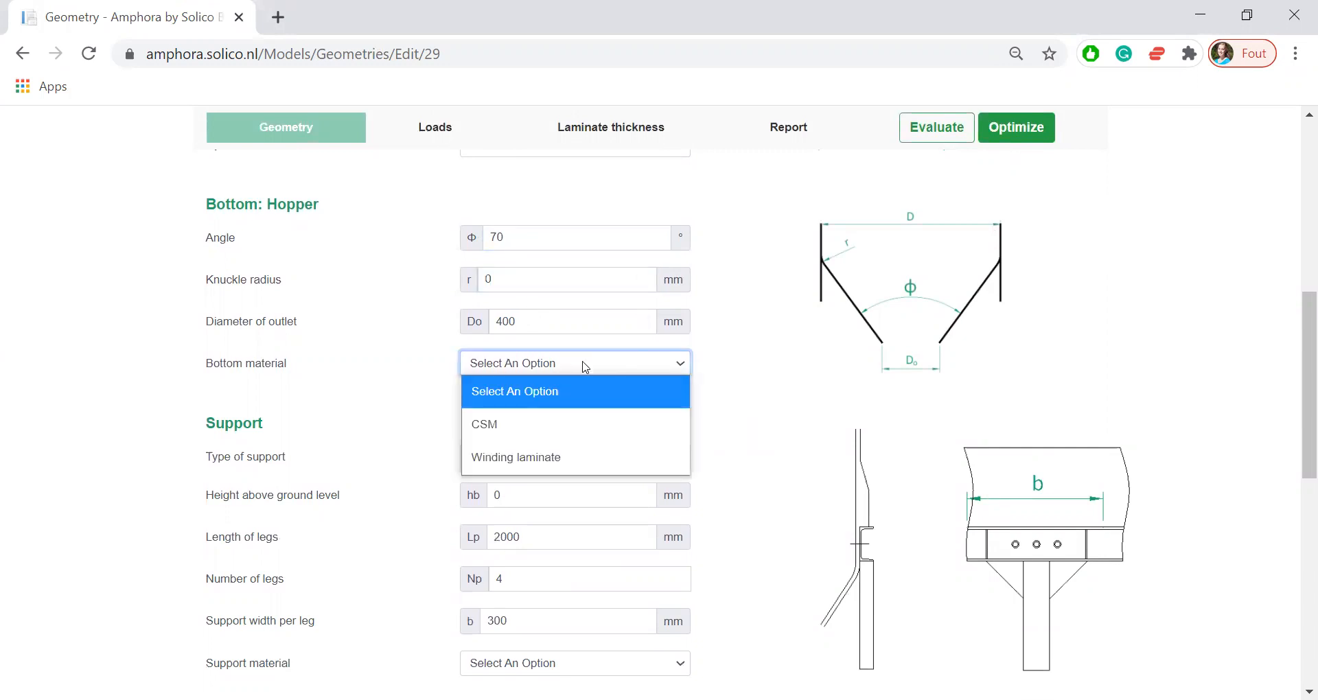
{"action": "left_click", "coordinate": [563, 419]}
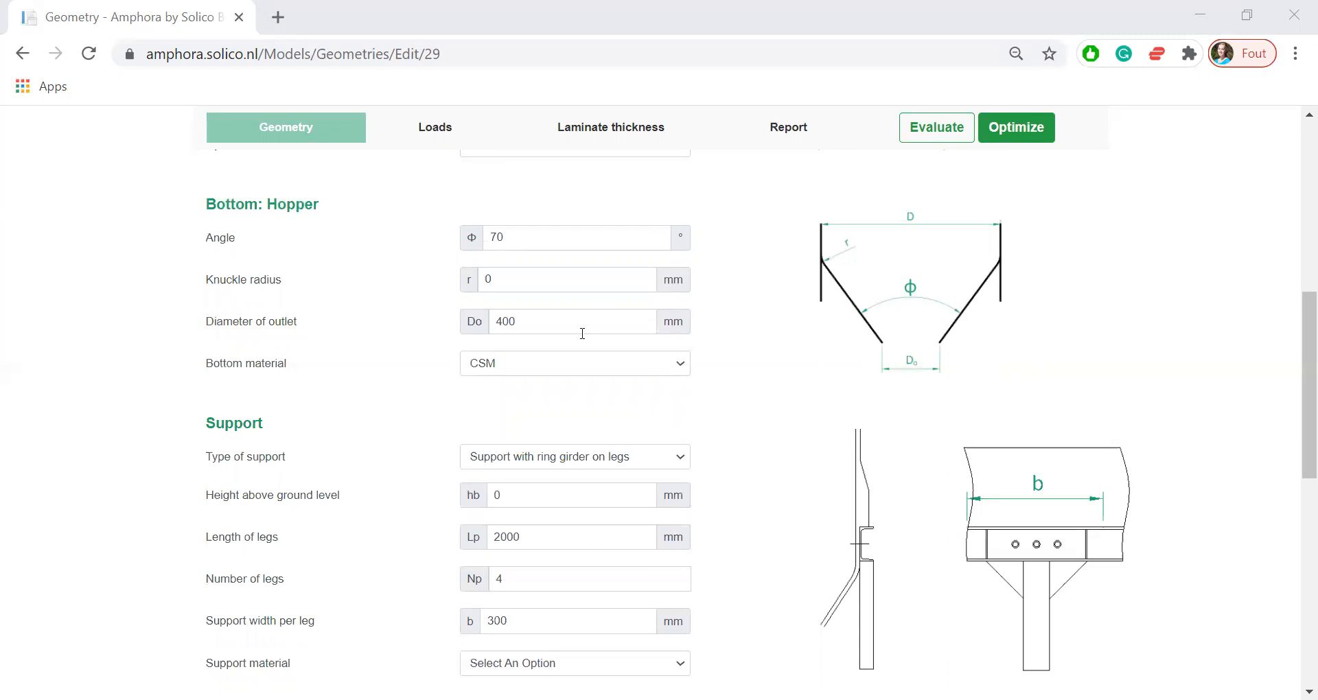
Try the support types Skirt on supports, Fully supported skirt and Support with ring girder on legs.
{"action": "scroll", "coordinate": [308, 409], "scroll_direction": "down", "scroll_amount": 2}
{"action": "scroll", "coordinate": [309, 409], "scroll_direction": "down", "scroll_amount": 3}
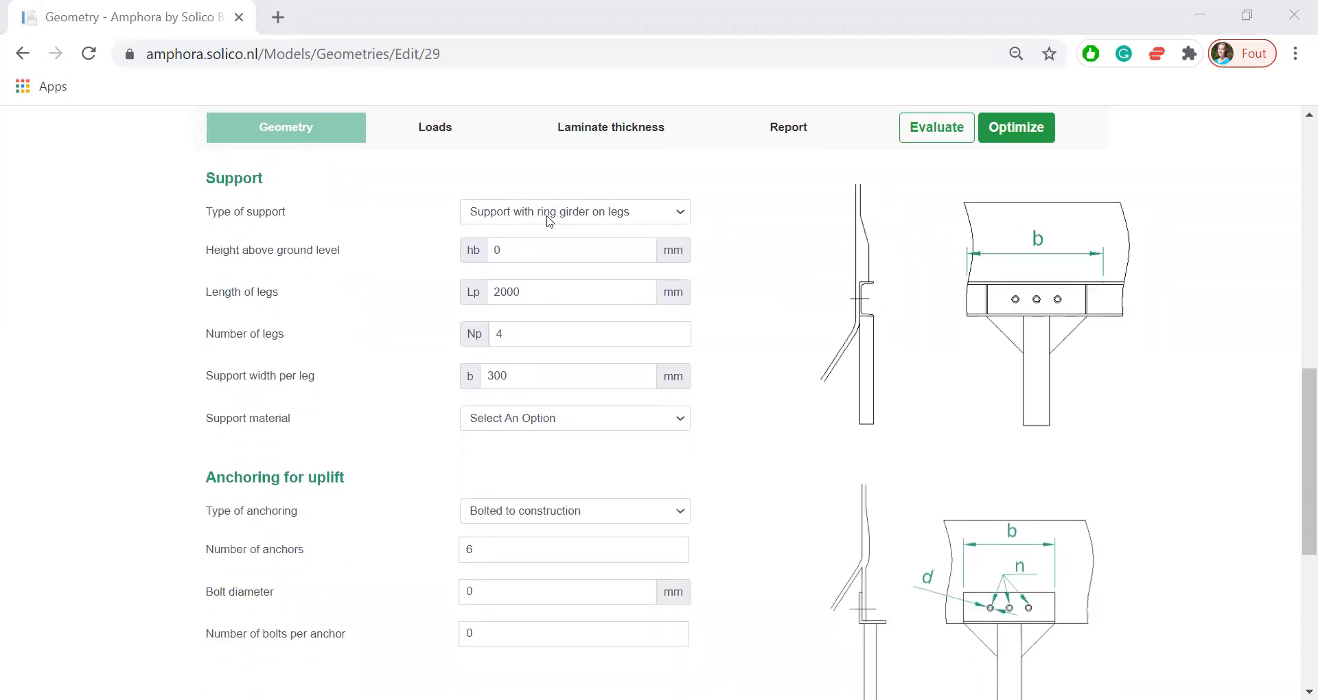
{"action": "left_click", "coordinate": [550, 222]}
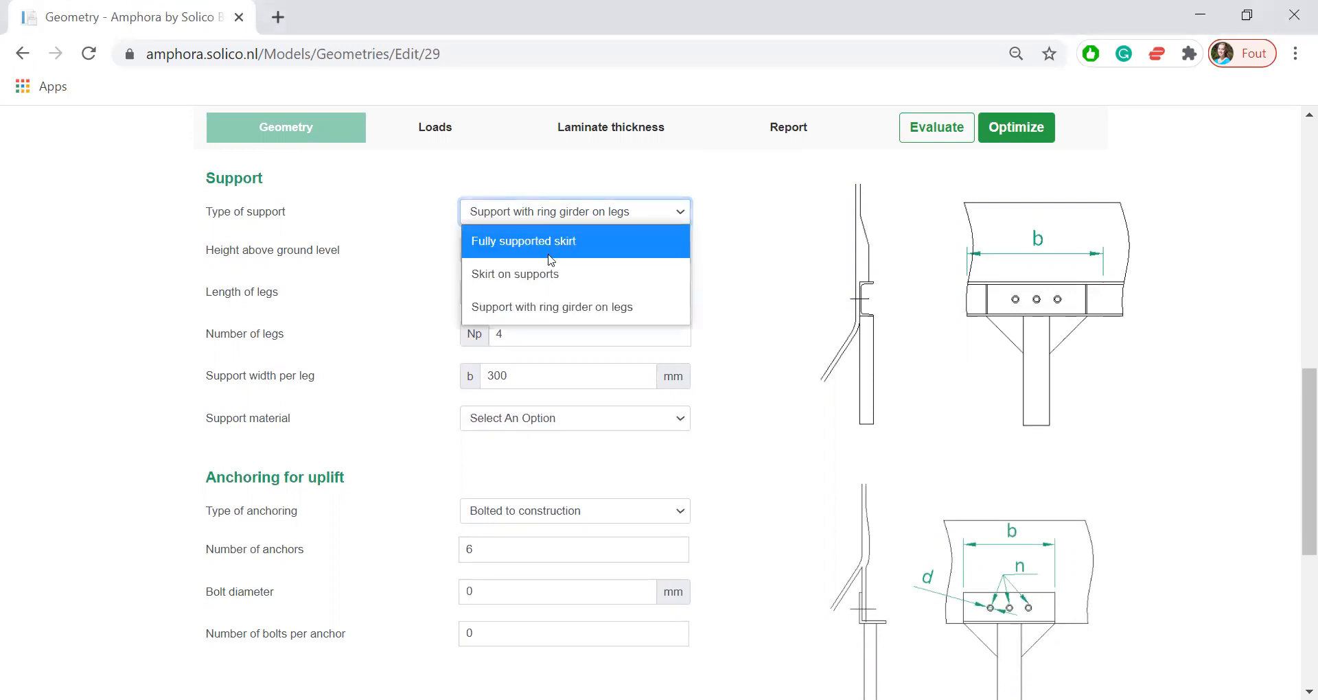
{"action": "left_click", "coordinate": [550, 274]}
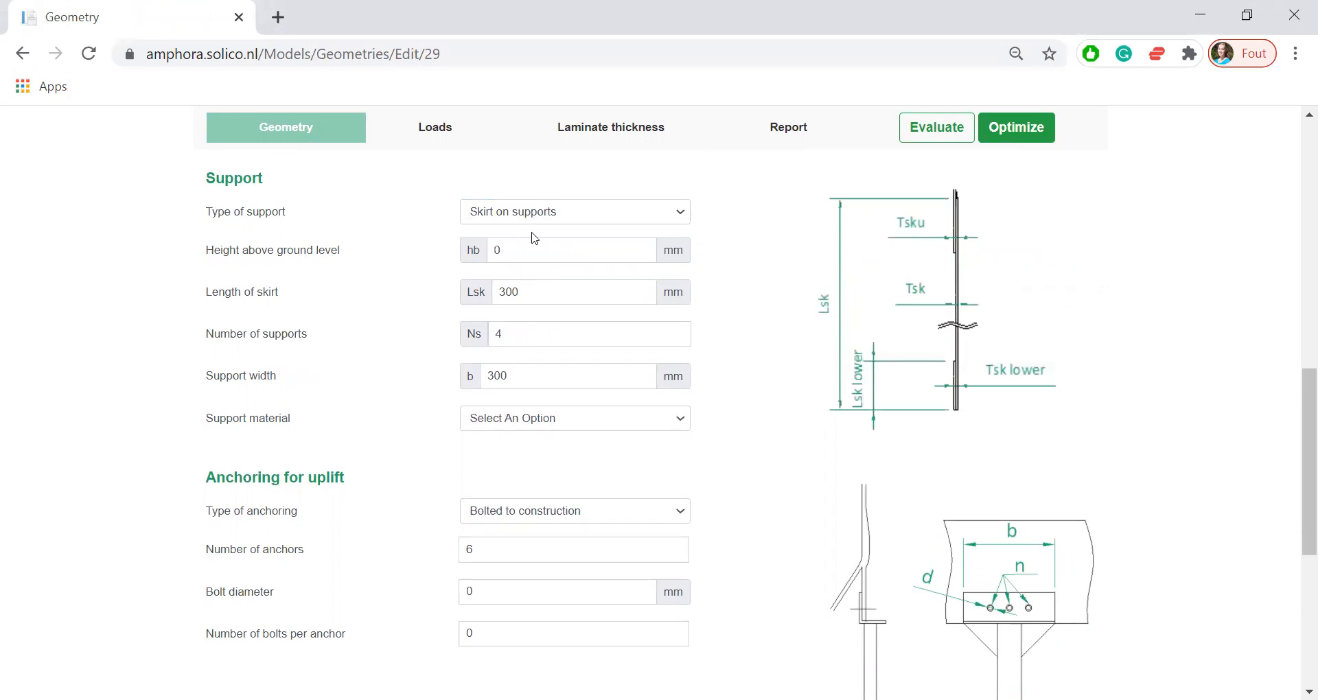
{"action": "left_click", "coordinate": [544, 208]}
{"action": "left_click", "coordinate": [534, 244]}
{"action": "left_click", "coordinate": [535, 214]}
{"action": "left_click", "coordinate": [540, 307]}
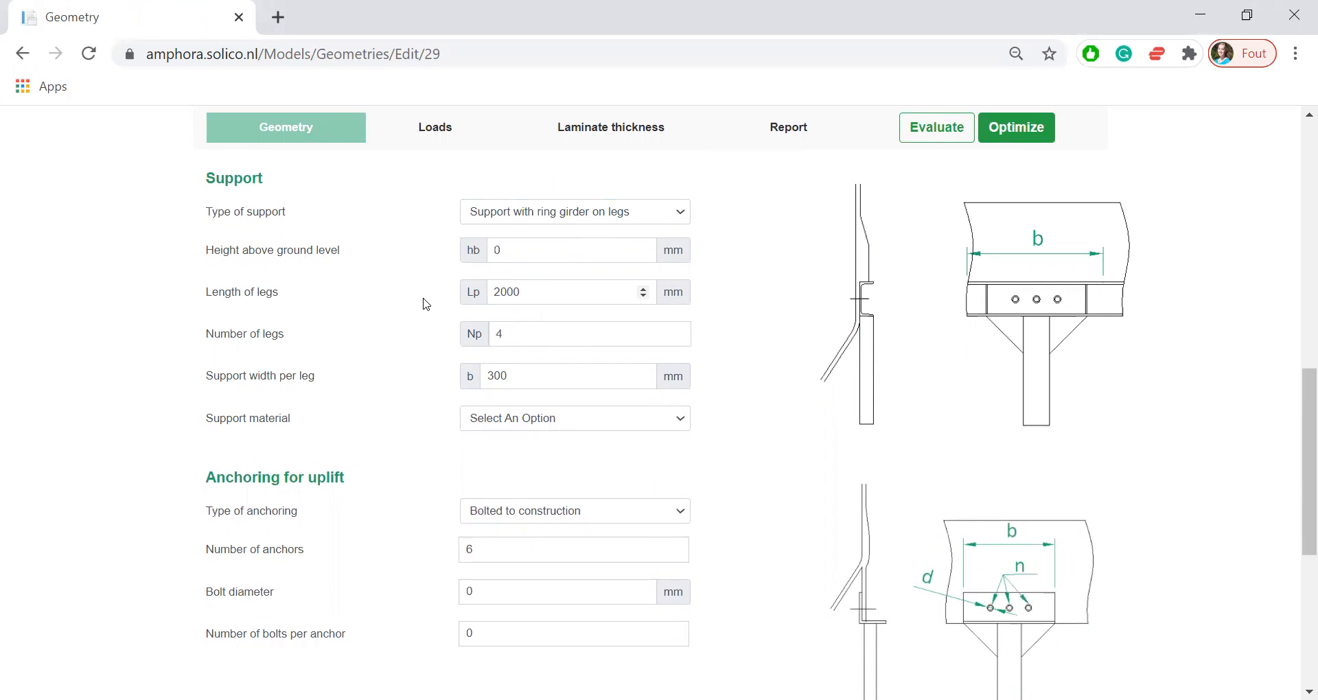
Set the support type to Fully supported skirt with a 100 mm width of opening.
{"action": "left_click", "coordinate": [493, 218]}
{"action": "left_click", "coordinate": [499, 241]}
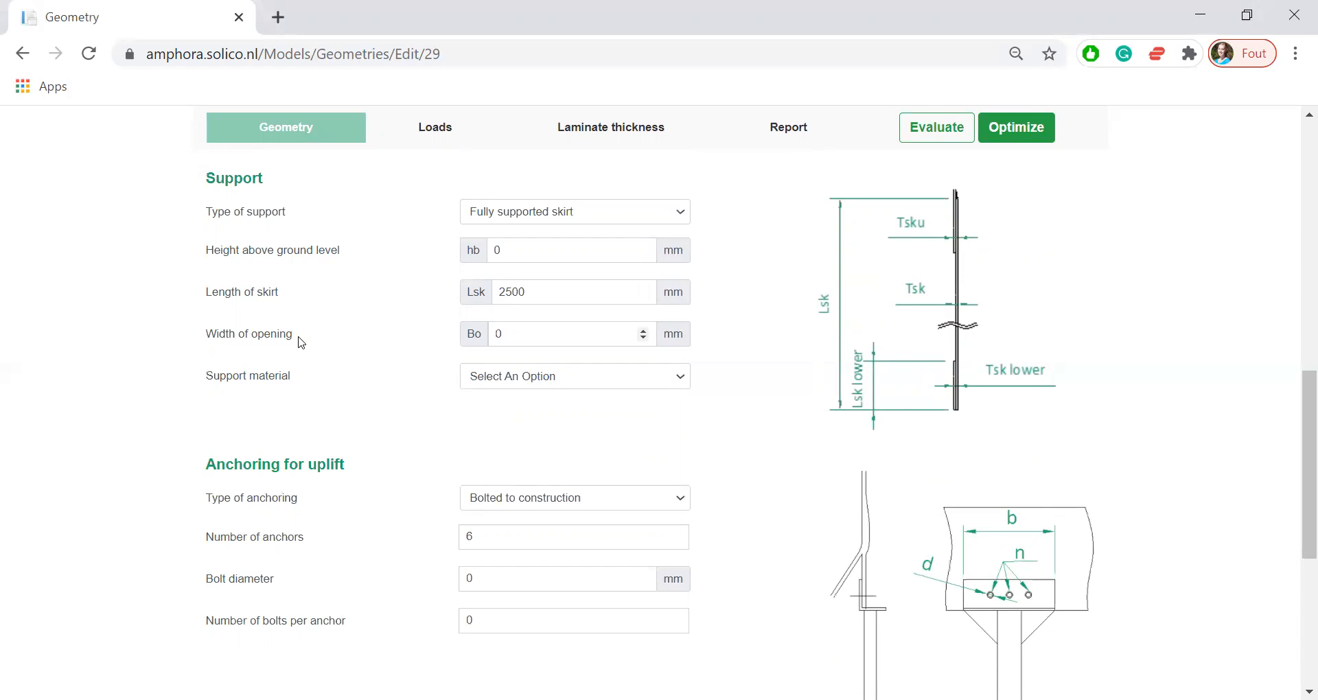
{"action": "left_click", "coordinate": [531, 333]}
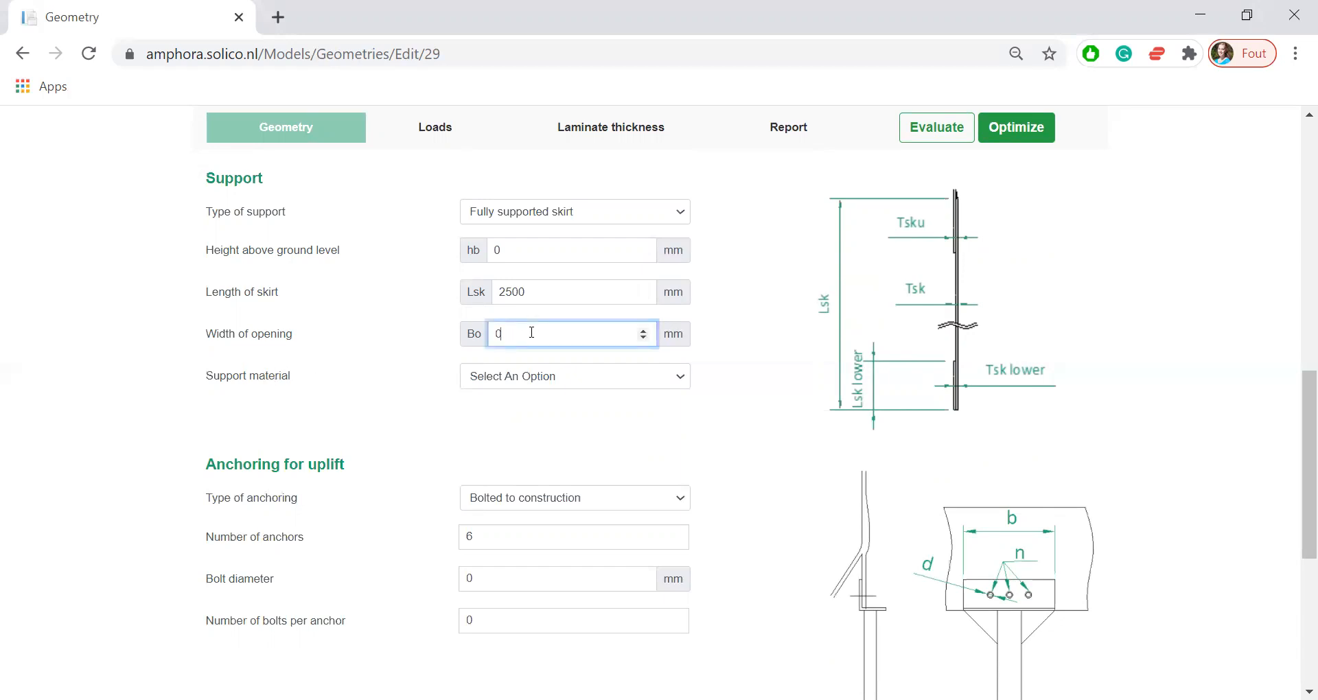
{"action": "key", "text": "BackSpace"}
{"action": "type", "text": "100"}
{"action": "left_click", "coordinate": [745, 353]}
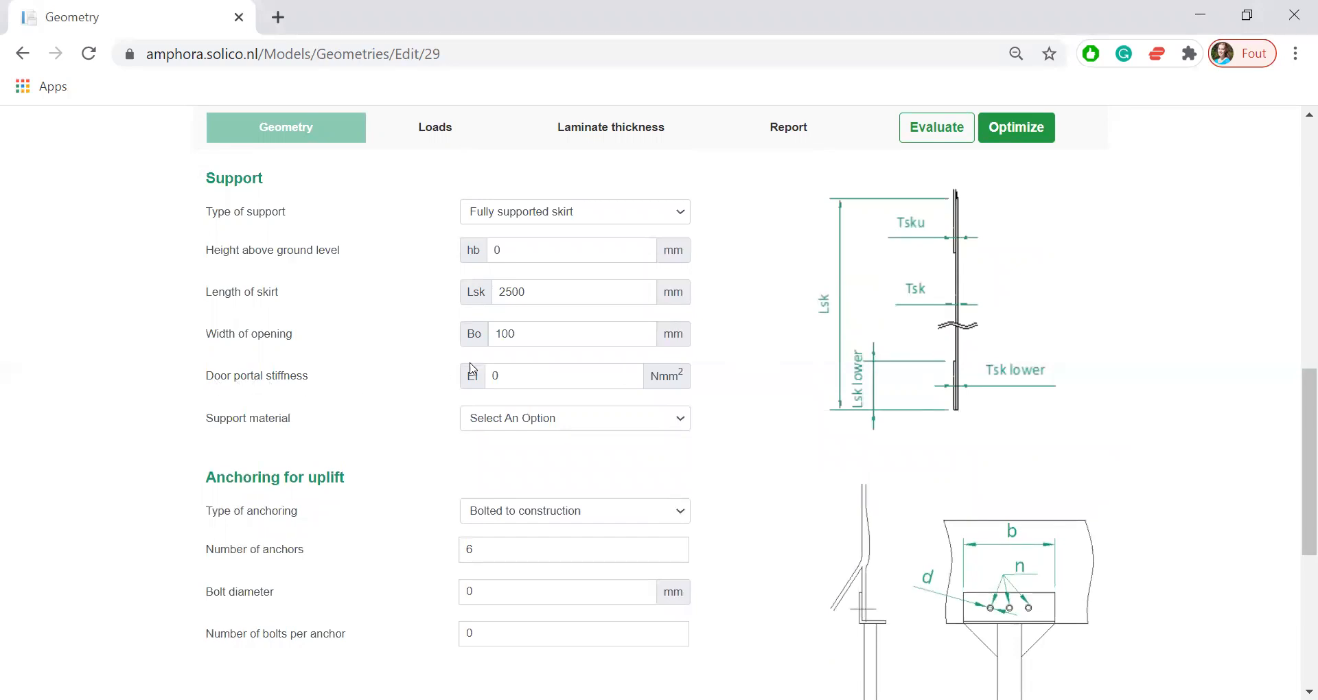
Reset the skirt's width of opening to 0 mm.
{"action": "left_click", "coordinate": [521, 338]}
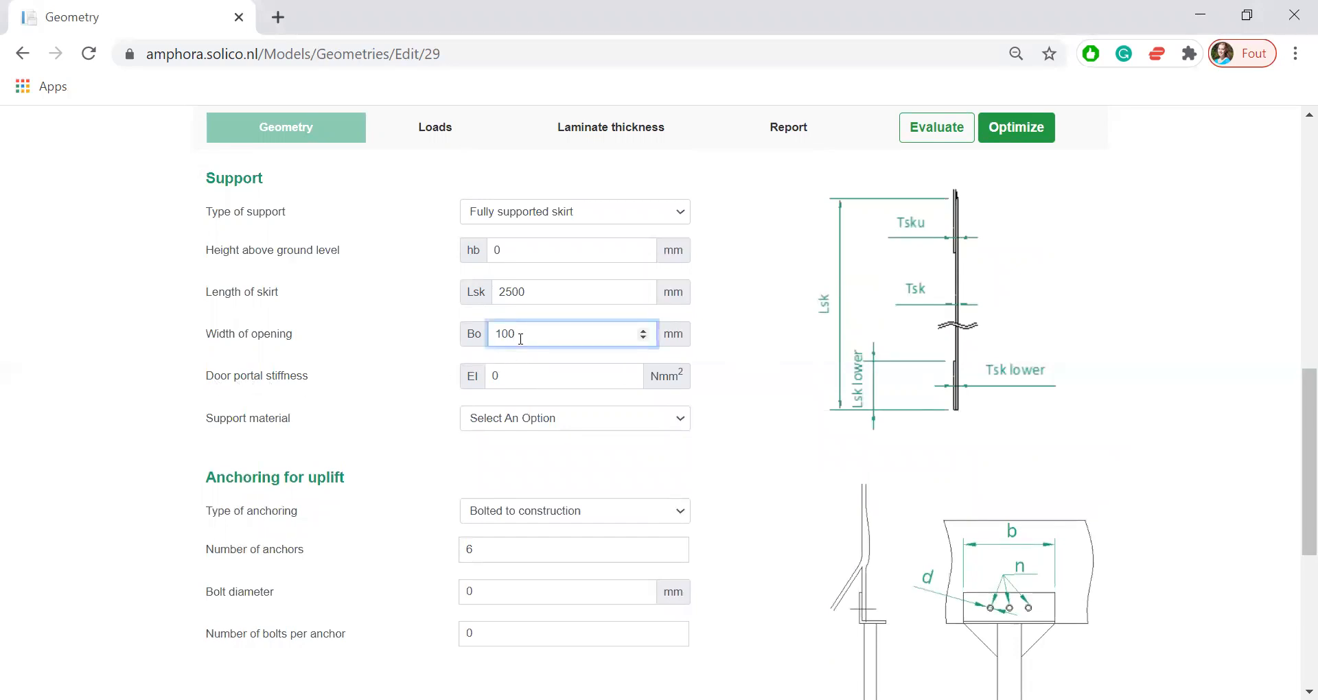
{"action": "key", "text": "BackSpace"}
{"action": "key", "text": "BackSpace"}
{"action": "key", "text": "BackSpace"}
{"action": "type", "text": "0"}
{"action": "left_click", "coordinate": [764, 410]}
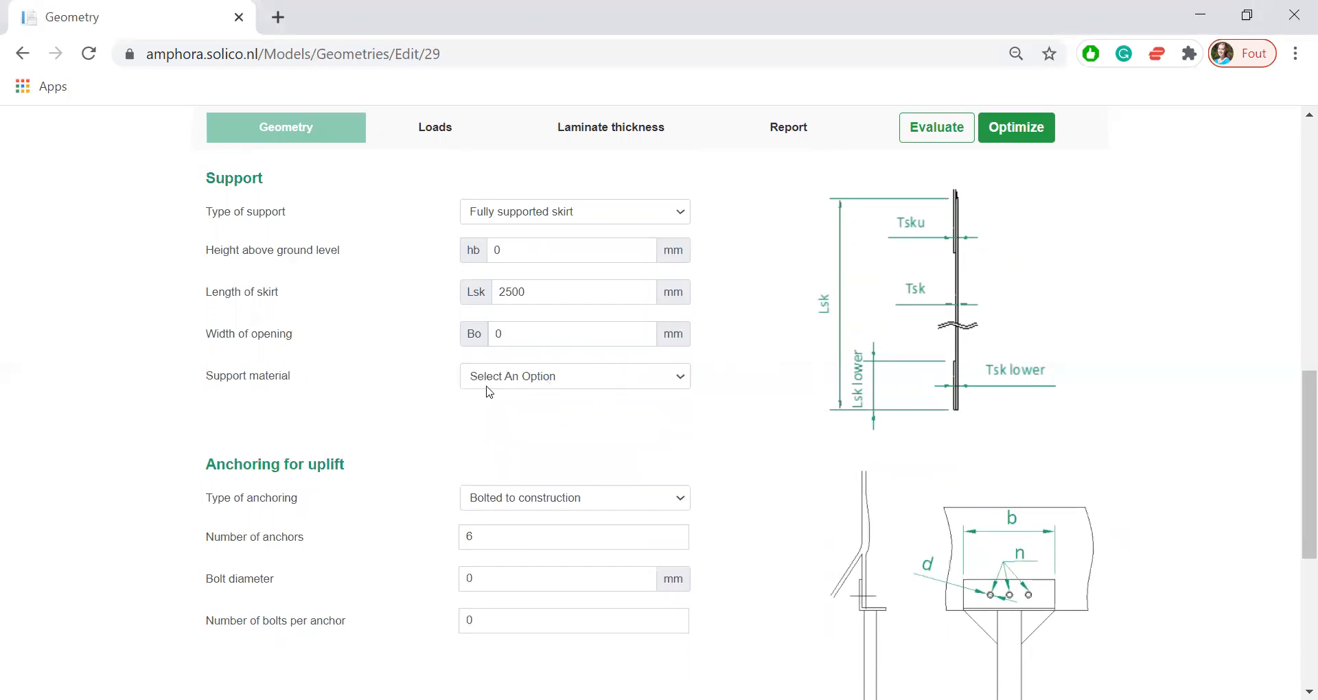
Look at the support material choices and switch the support type to Skirt on supports.
{"action": "left_click", "coordinate": [547, 377]}
{"action": "left_click", "coordinate": [378, 359]}
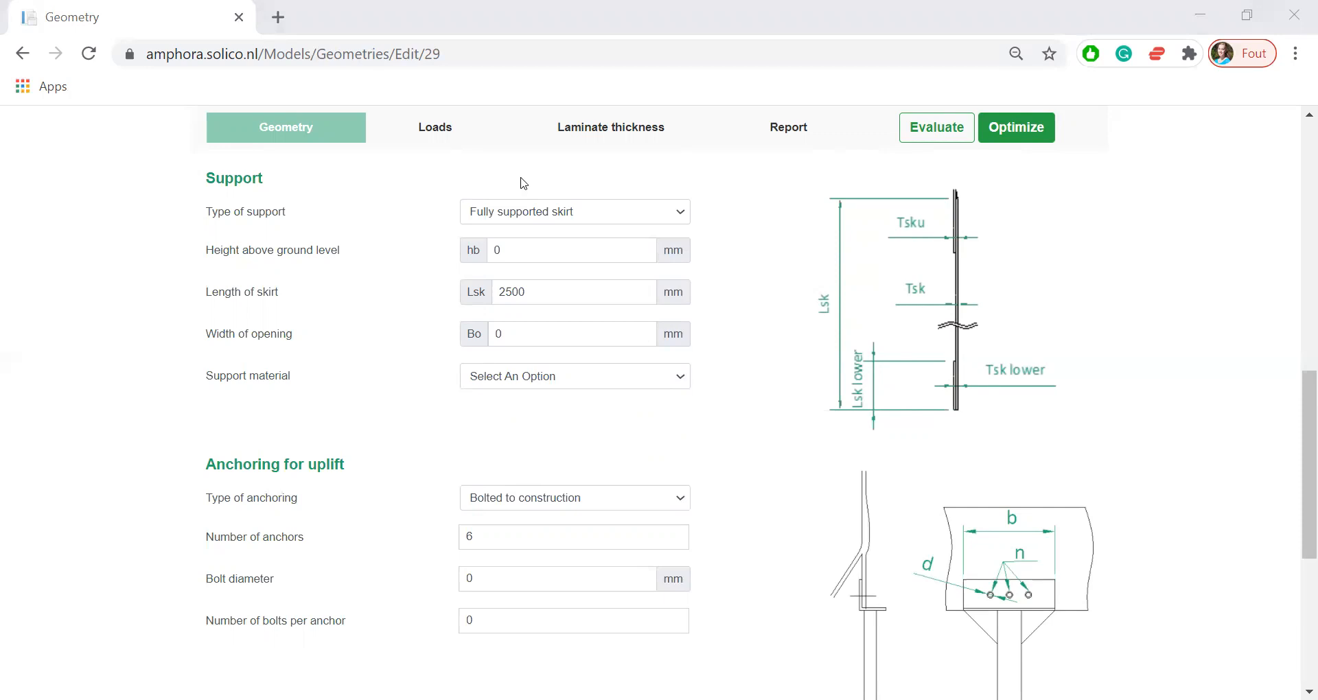
{"action": "left_click", "coordinate": [546, 218]}
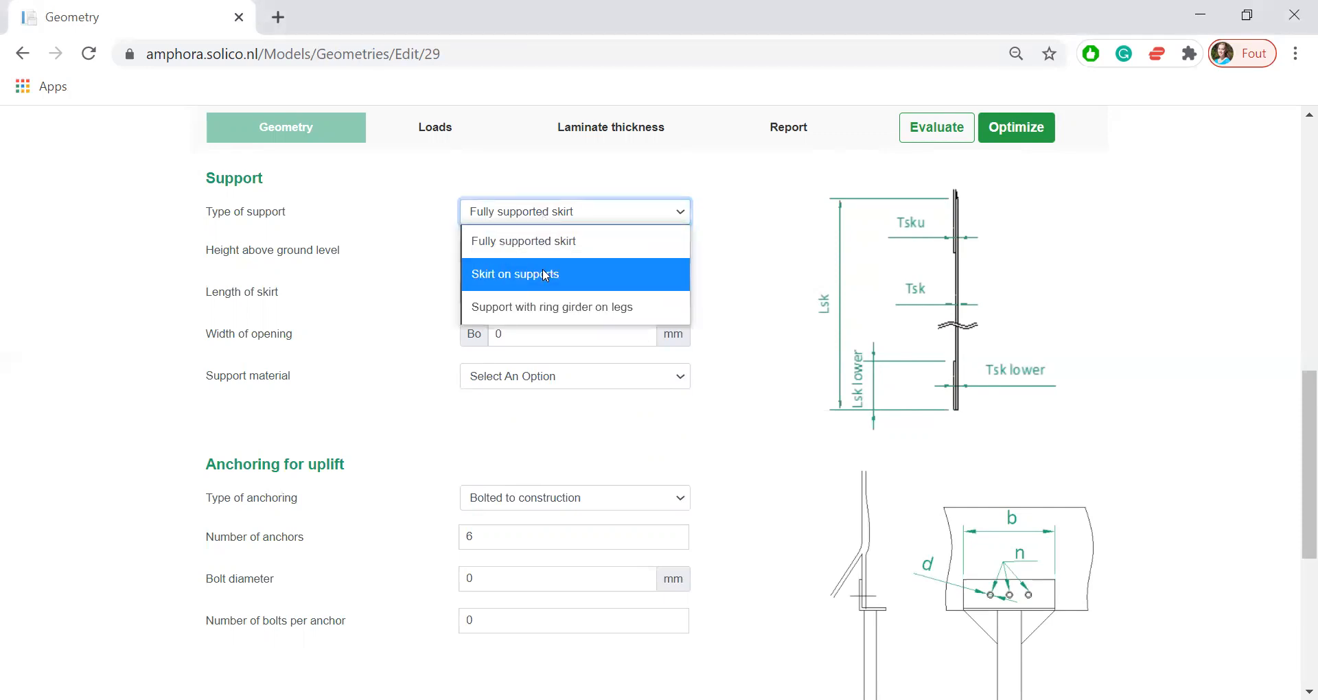
{"action": "left_click", "coordinate": [545, 275]}
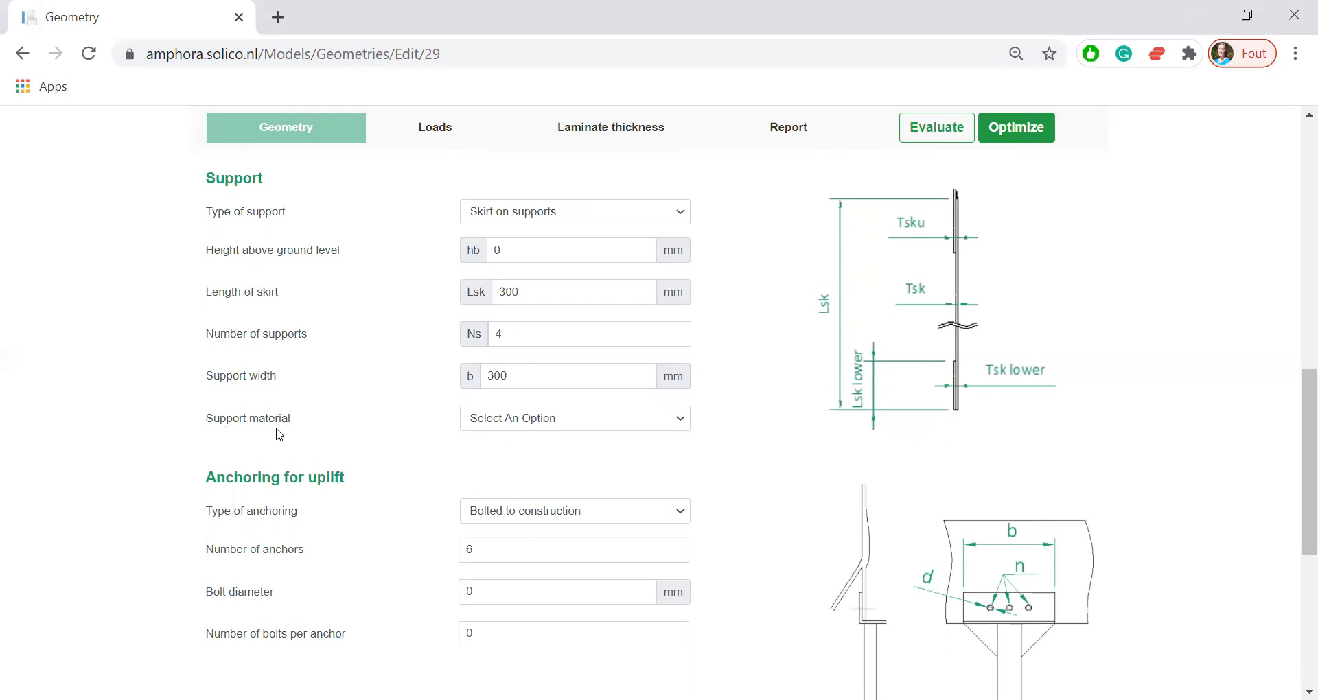
Check the skirt's support material choices and switch the support type to Support with ring girder on legs.
{"action": "left_click", "coordinate": [519, 422]}
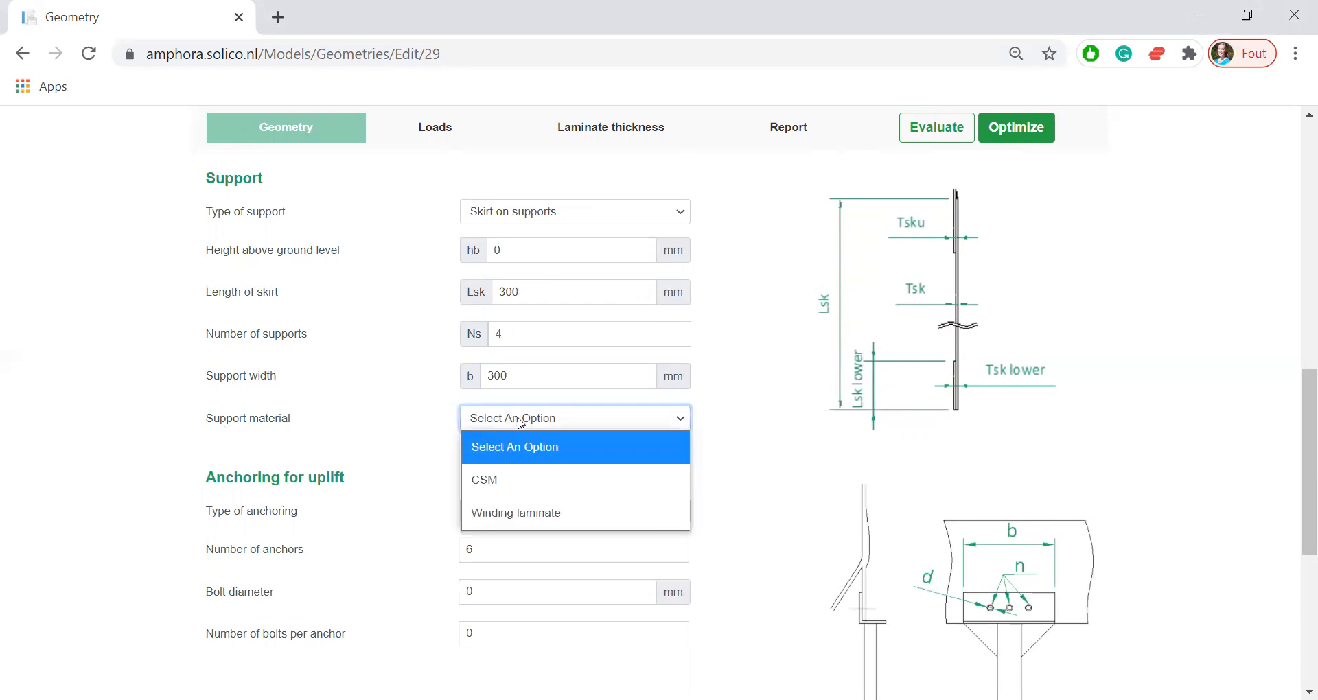
{"action": "left_click", "coordinate": [577, 215]}
{"action": "left_click", "coordinate": [588, 213]}
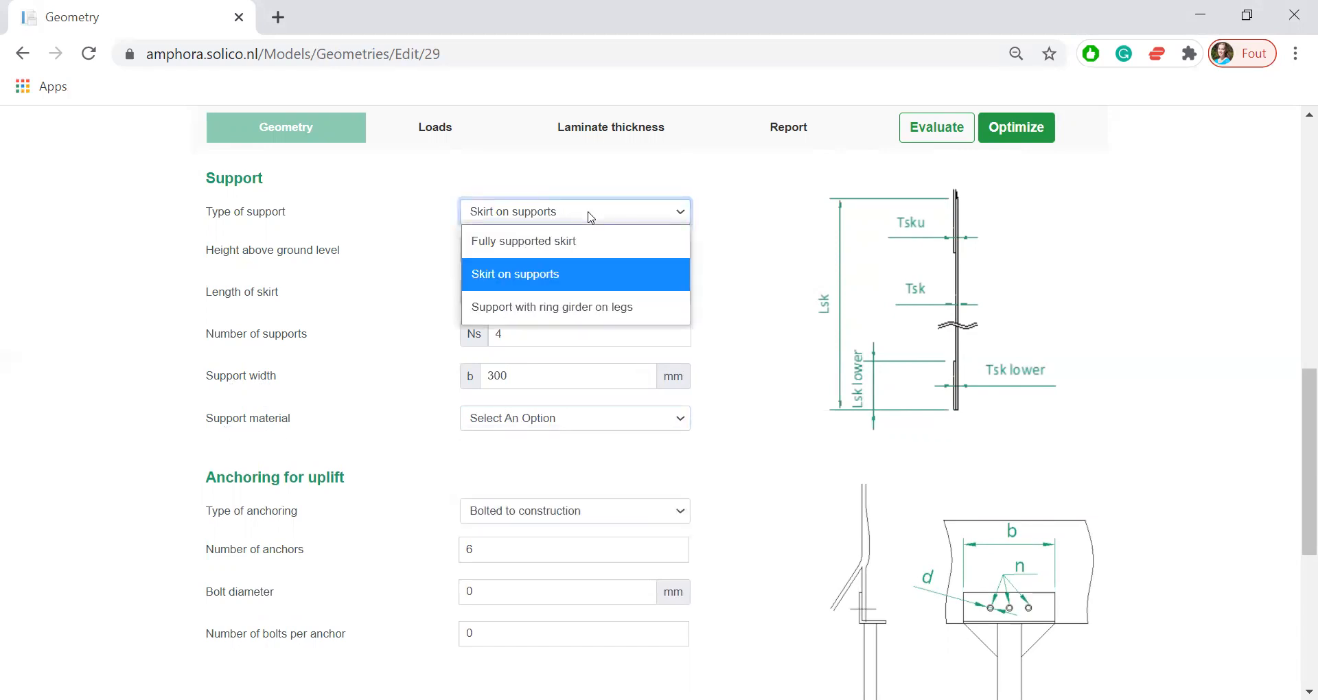
{"action": "left_click", "coordinate": [567, 313]}
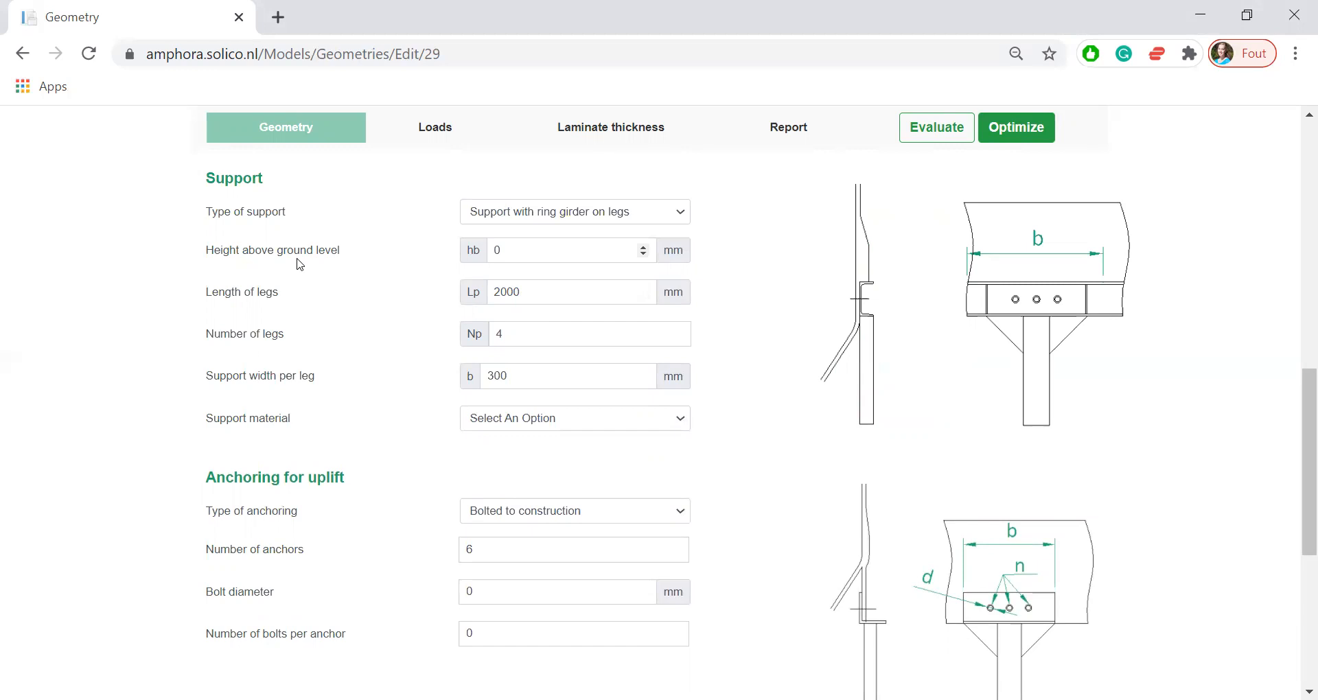
{"action": "left_click", "coordinate": [251, 291]}
{"action": "left_click", "coordinate": [244, 377]}
{"action": "scroll", "coordinate": [315, 427], "scroll_direction": "down", "scroll_amount": 2}
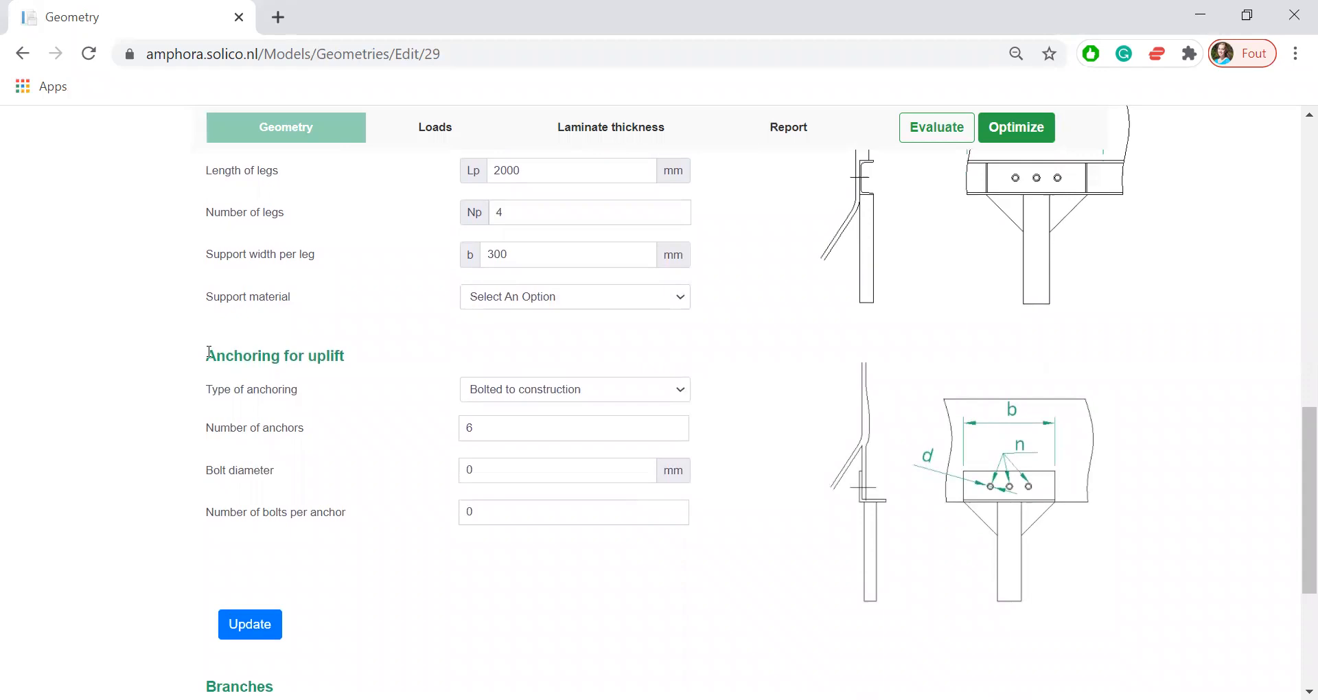
{"action": "scroll", "coordinate": [209, 351], "scroll_direction": "up", "scroll_amount": 2}
{"action": "scroll", "coordinate": [192, 347], "scroll_direction": "up", "scroll_amount": 2}
{"action": "scroll", "coordinate": [186, 329], "scroll_direction": "down", "scroll_amount": 3}
Set the silo's support type to Fully supported skirt.
{"action": "scroll", "coordinate": [189, 302], "scroll_direction": "up", "scroll_amount": 3}
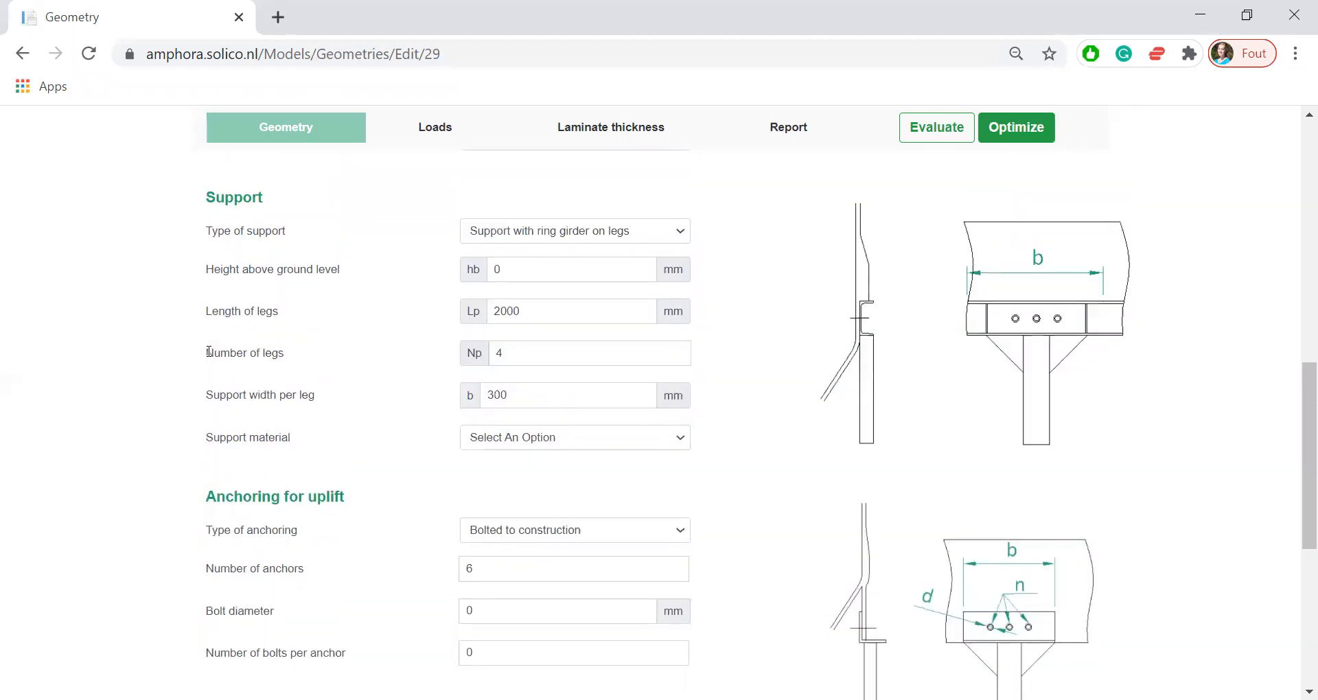
{"action": "left_click", "coordinate": [568, 241]}
{"action": "left_click", "coordinate": [486, 262]}
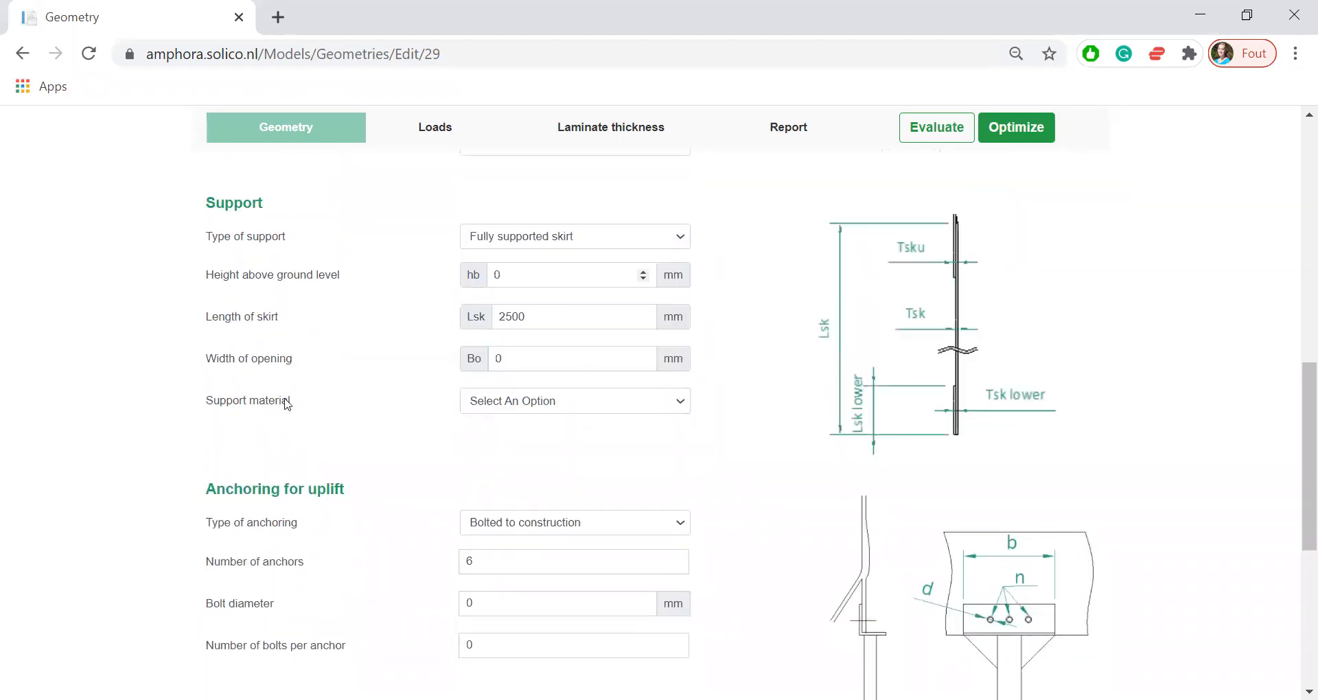
Look at the choices for the type of anchoring and try Anchoring bracket laminated and Anchoring bracket bolted.
{"action": "scroll", "coordinate": [282, 410], "scroll_direction": "down", "scroll_amount": 3}
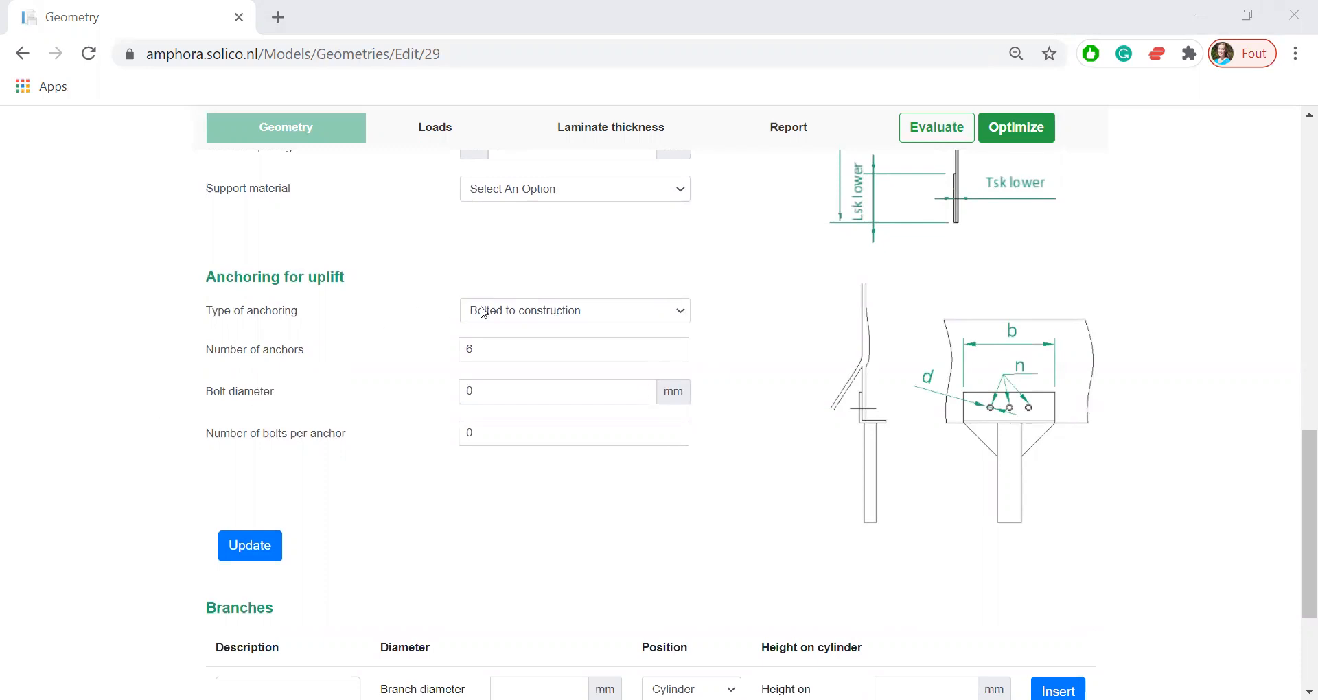
{"action": "left_click", "coordinate": [487, 312]}
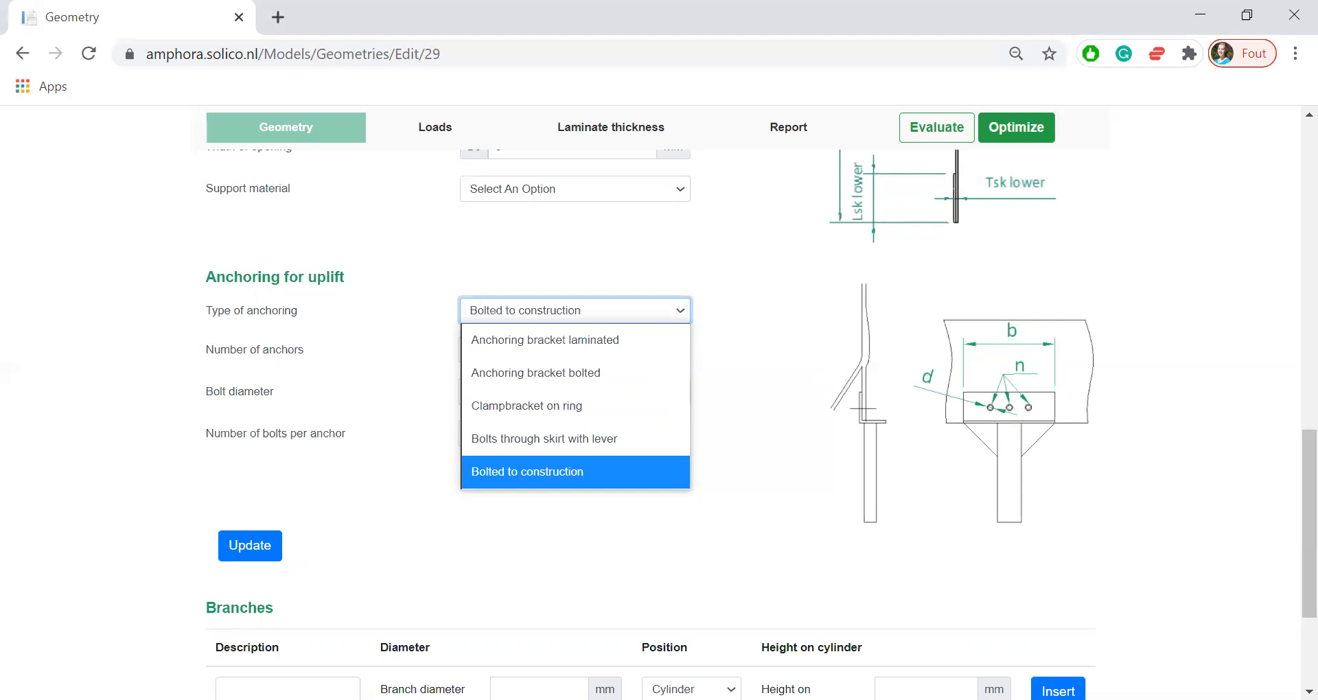
{"action": "key", "text": "alt+Tab"}
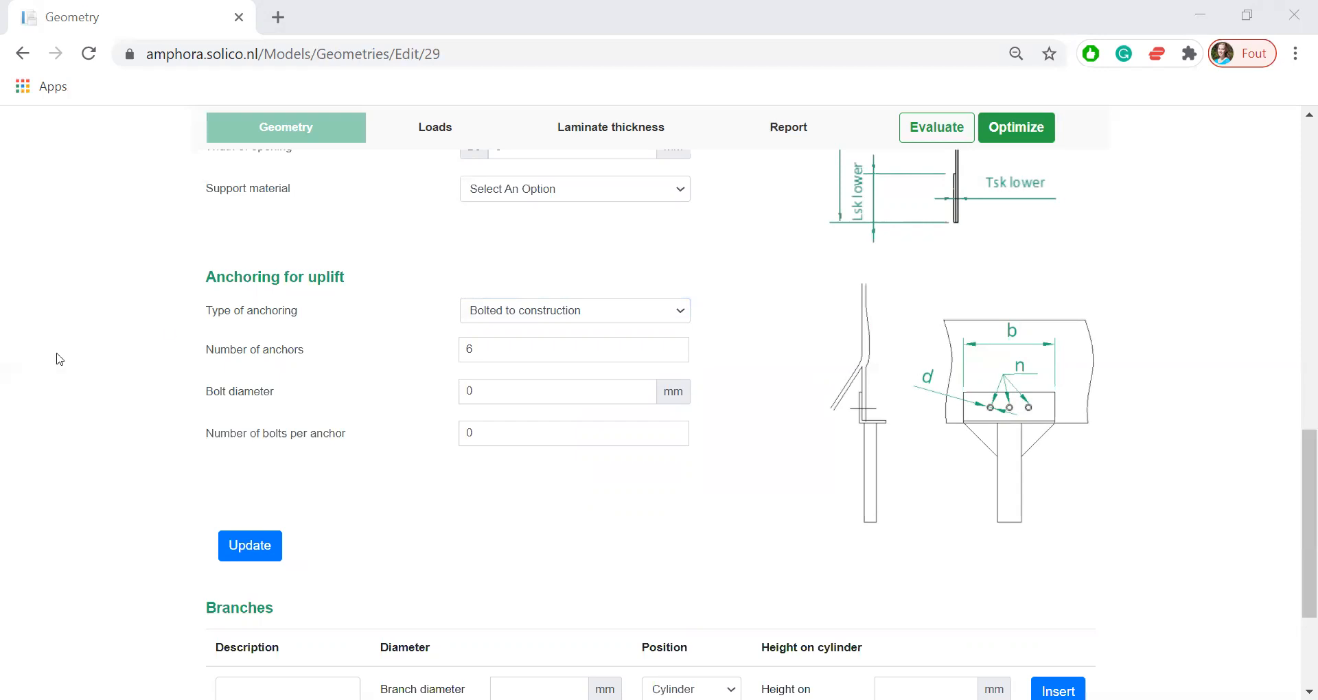
{"action": "left_click", "coordinate": [511, 312]}
{"action": "left_click", "coordinate": [515, 336]}
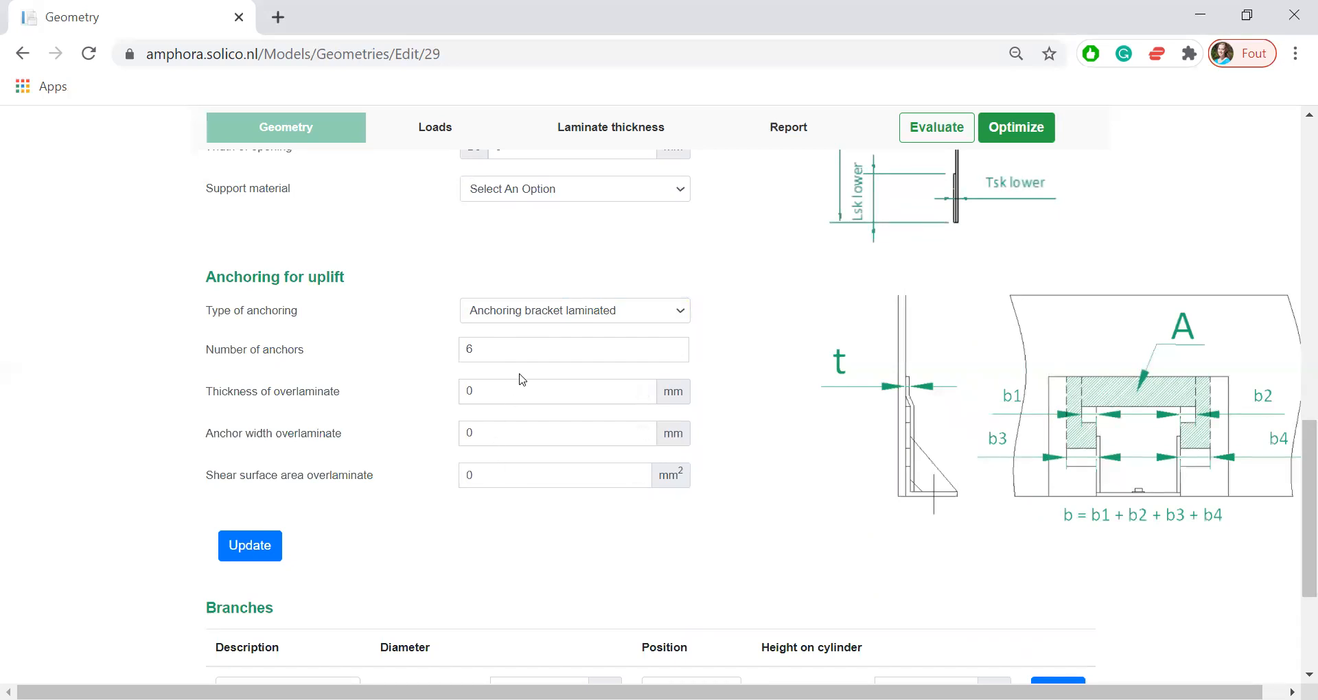
{"action": "left_click", "coordinate": [576, 316]}
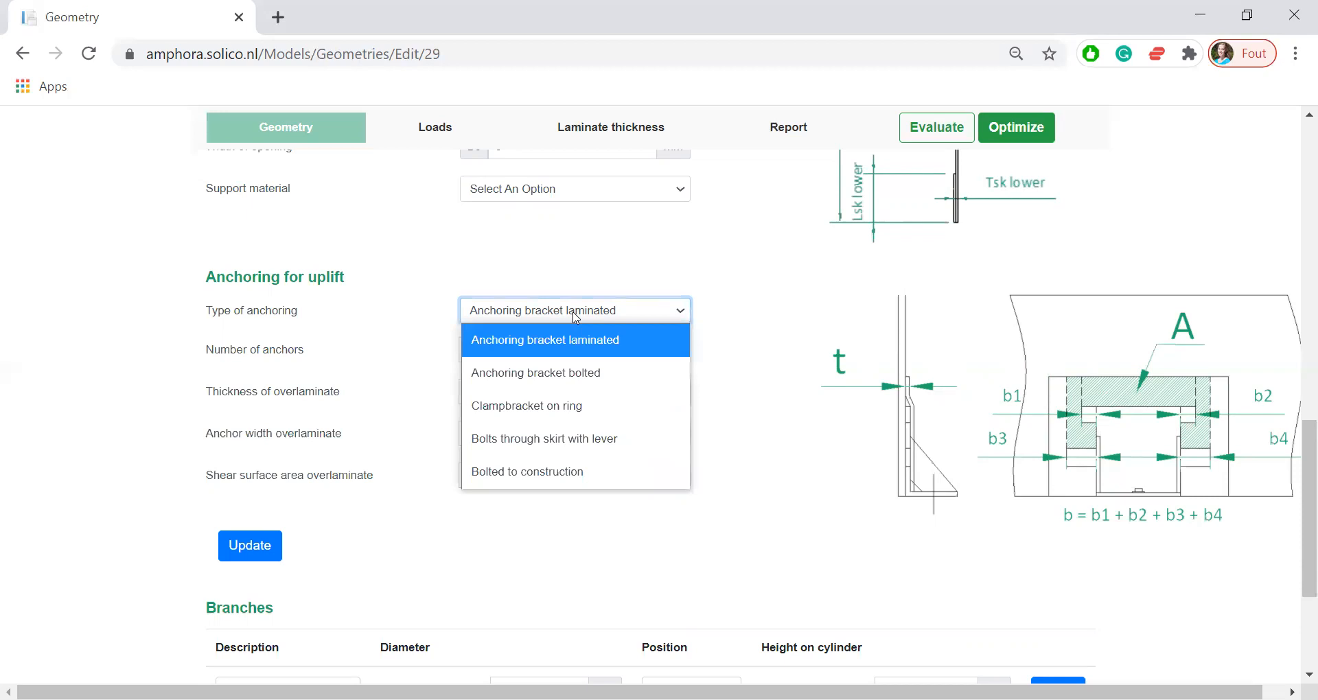
{"action": "left_click", "coordinate": [574, 372]}
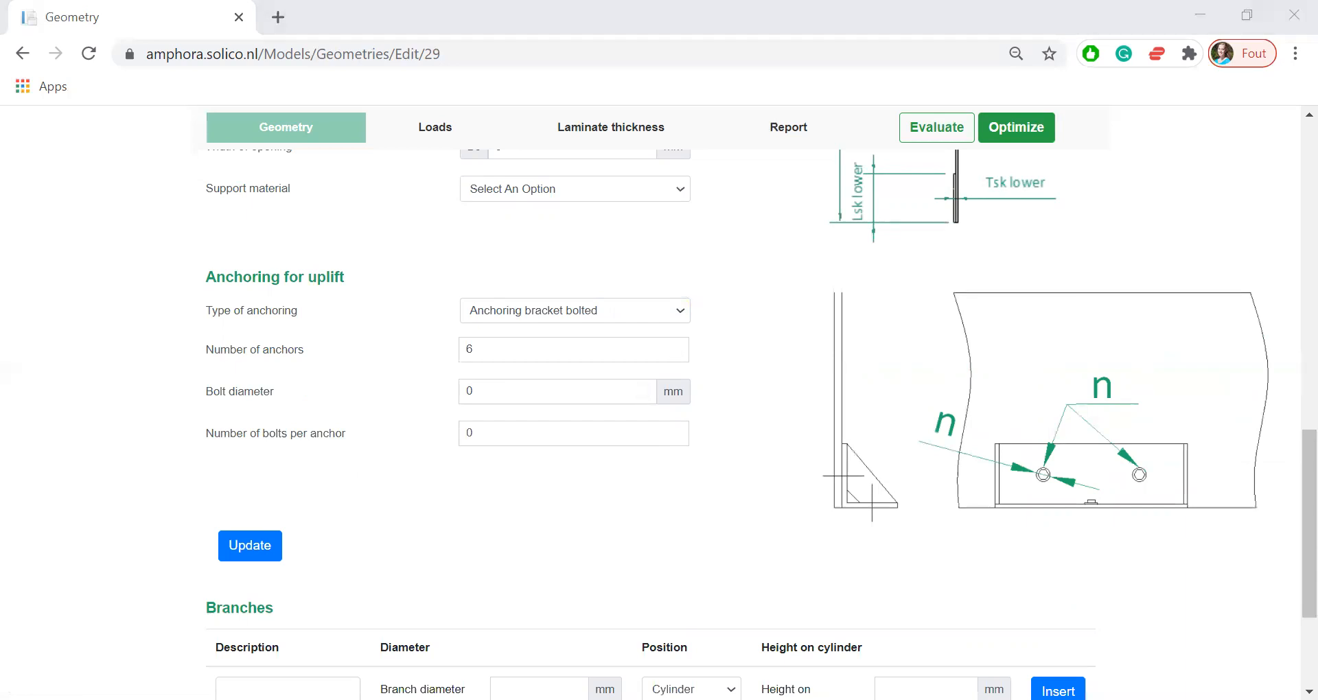
Try Clampbracket on ring and Bolts through skirt with lever as the type of anchoring.
{"action": "left_click", "coordinate": [595, 313]}
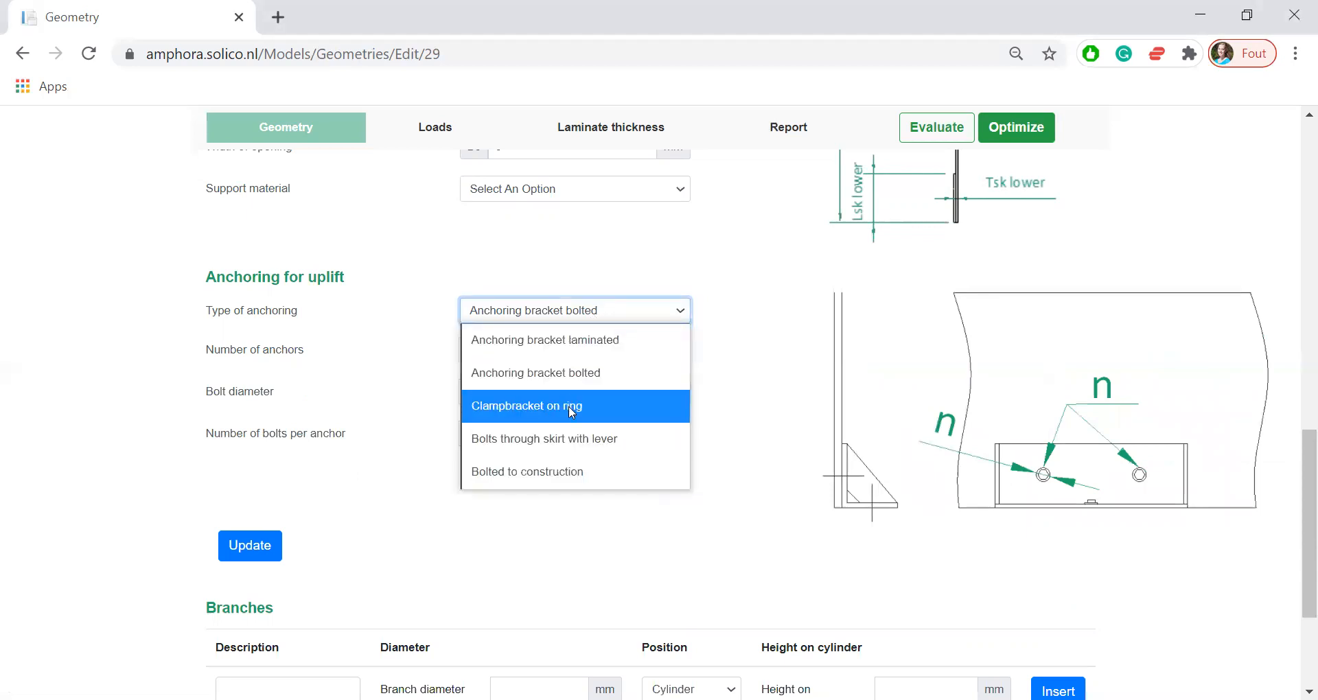
{"action": "left_click", "coordinate": [569, 406]}
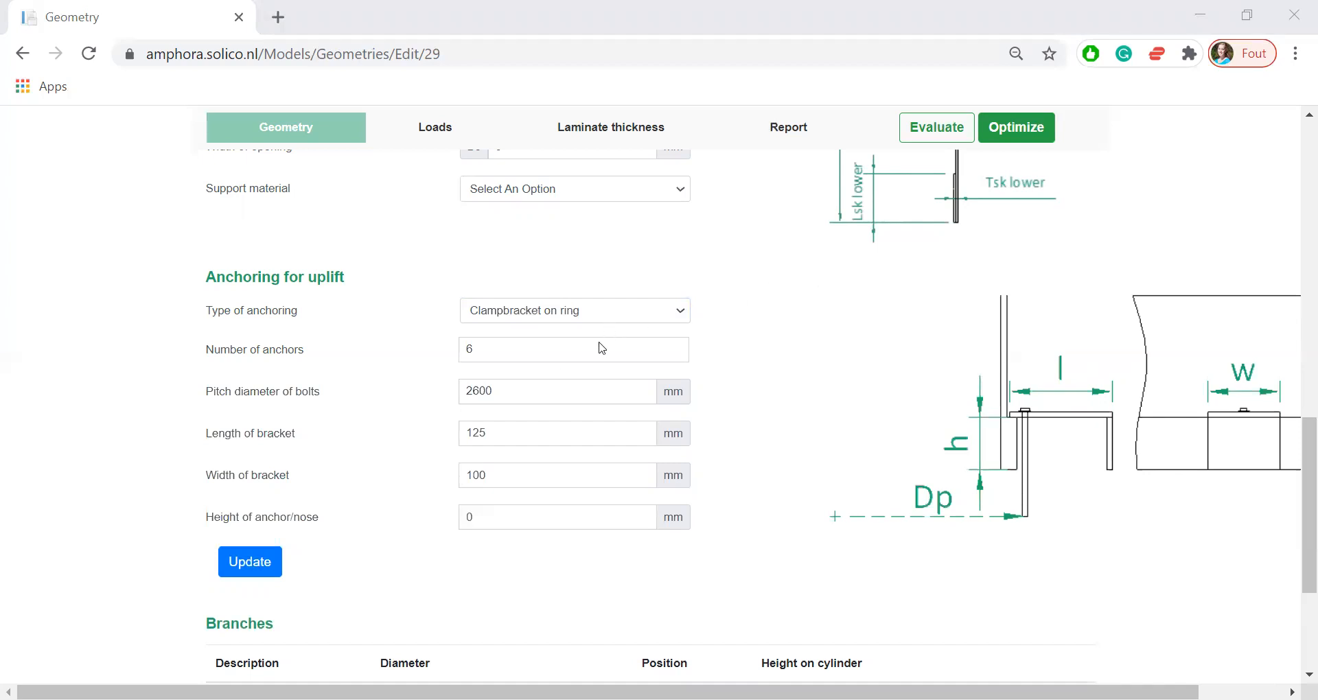
{"action": "left_click", "coordinate": [596, 312]}
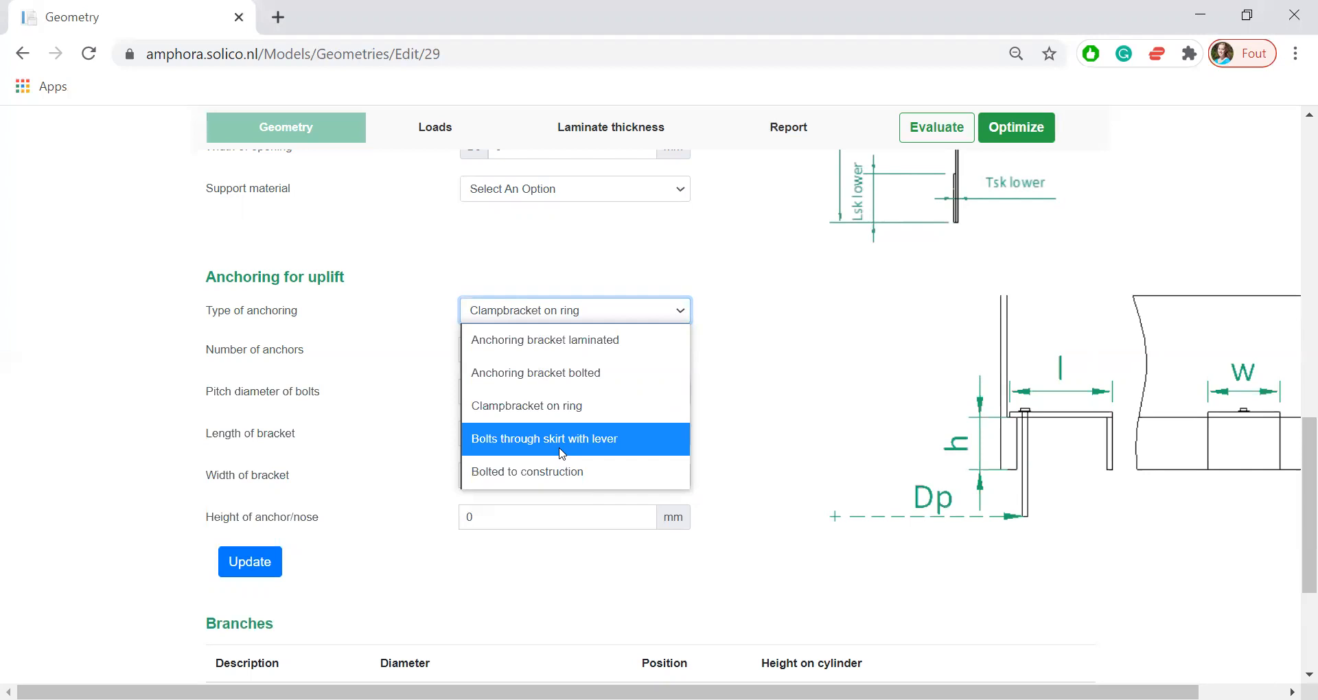
{"action": "left_click", "coordinate": [562, 439]}
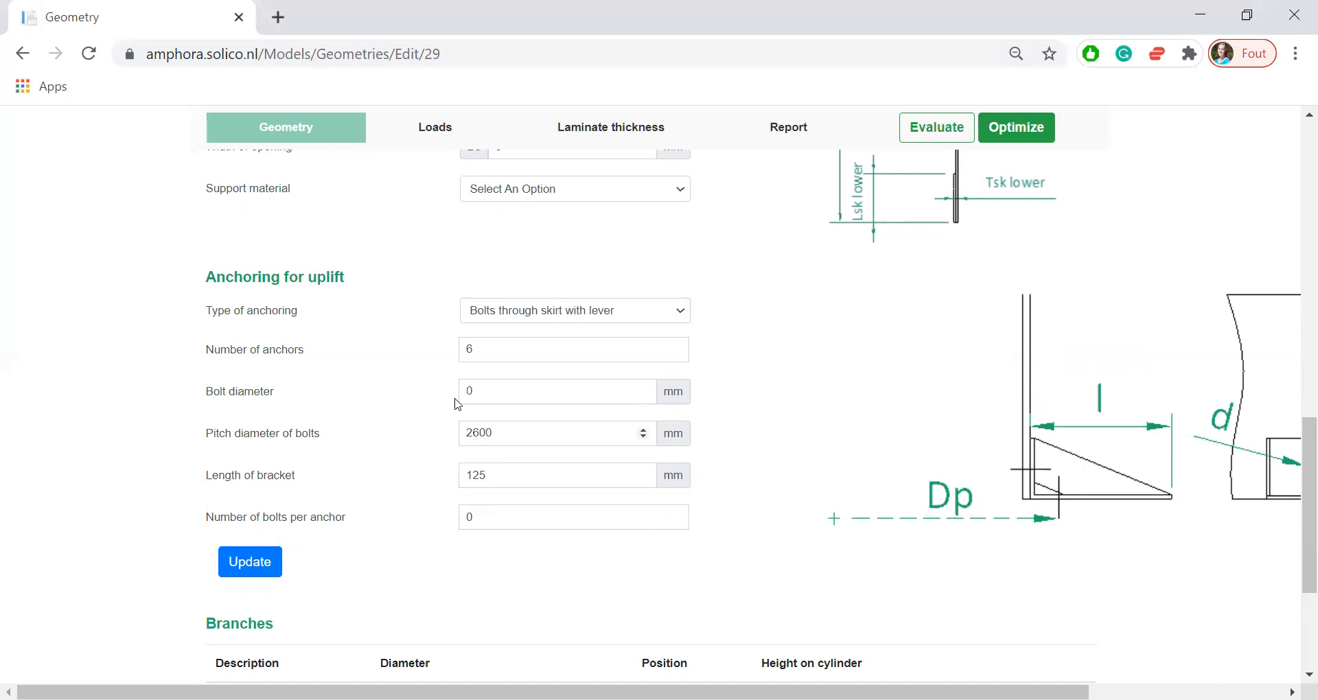
Set the support type to Skirt on supports with a height above ground level of 3000 mm.
{"action": "scroll", "coordinate": [423, 460], "scroll_direction": "up", "scroll_amount": 4}
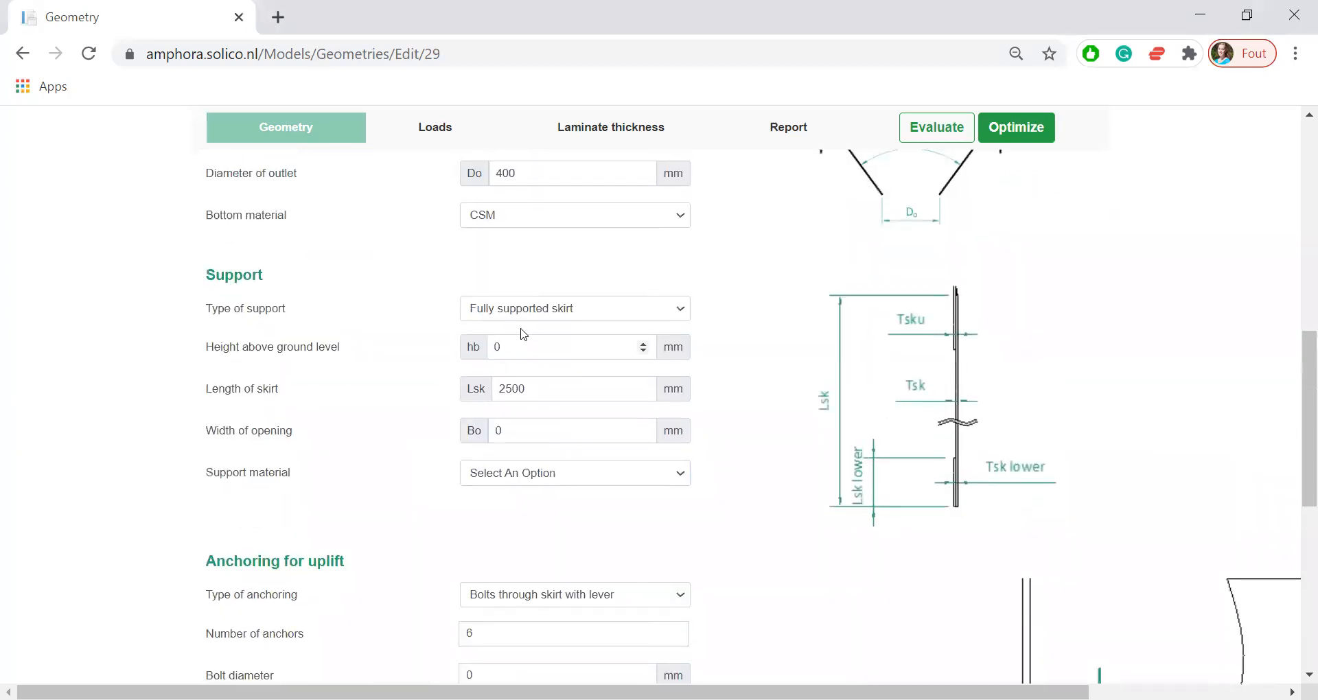
{"action": "left_click", "coordinate": [538, 318]}
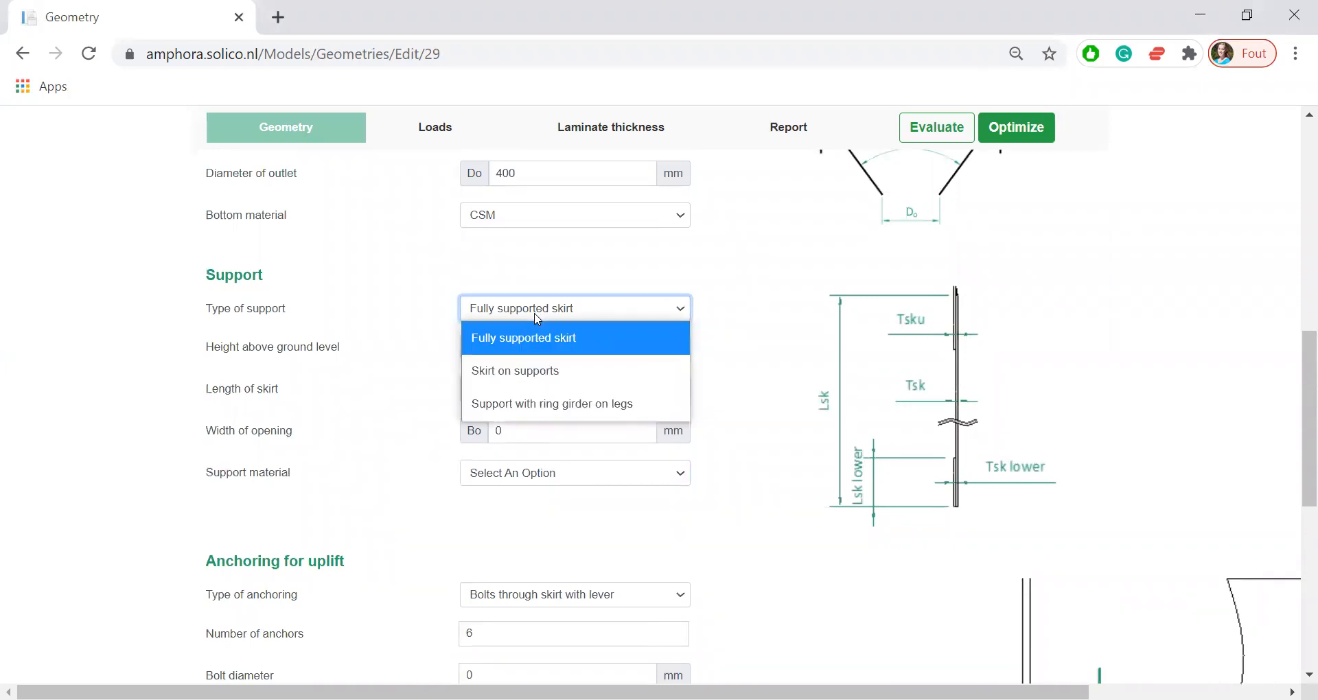
{"action": "left_click", "coordinate": [539, 375]}
{"action": "left_click", "coordinate": [537, 348]}
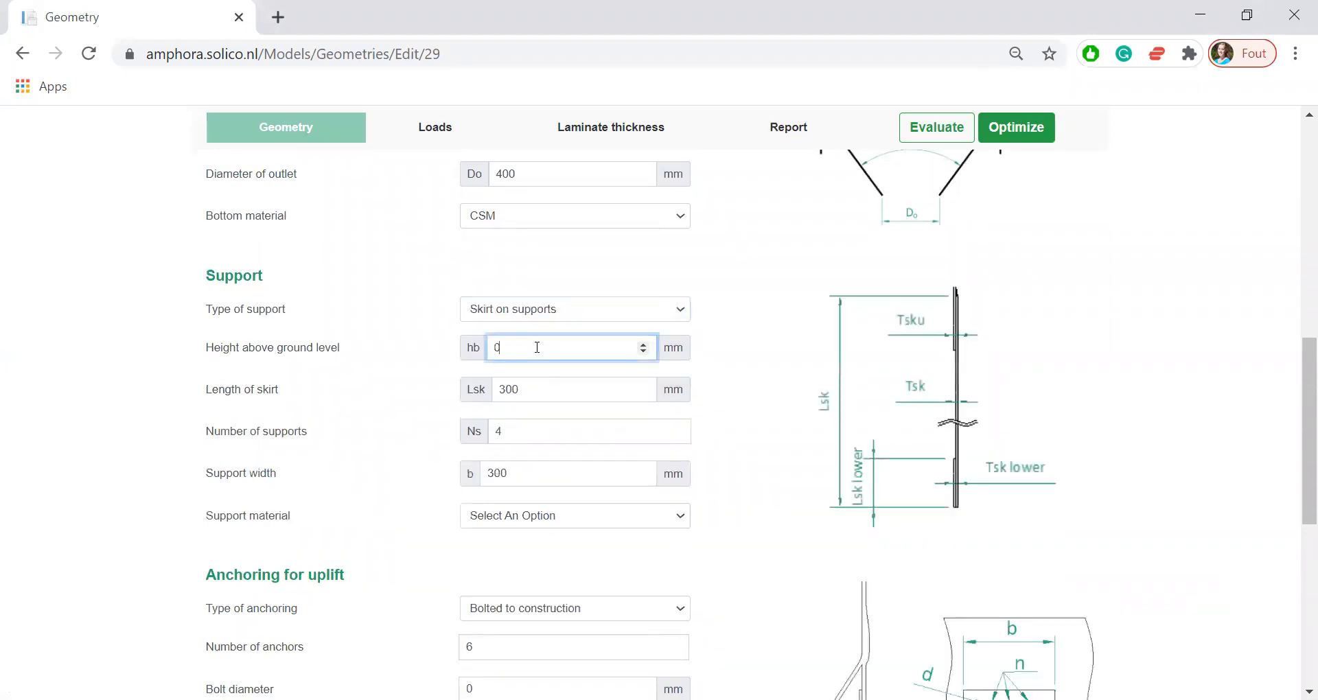
{"action": "key", "text": "BackSpace"}
{"action": "type", "text": "3000"}
{"action": "key", "text": "Tab"}
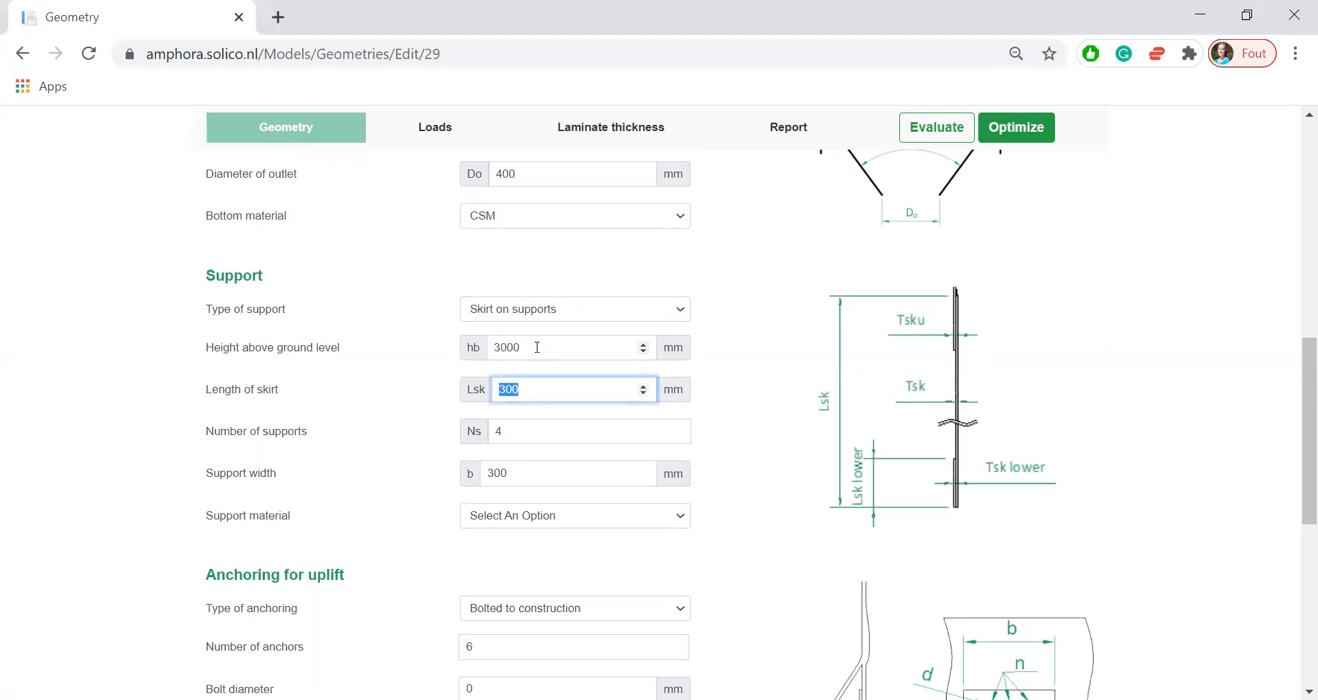
Set the skirt length to 300 mm, with 4 supports of 500 mm width and Winding laminate as support material.
{"action": "type", "text": "300"}
{"action": "key", "text": "Tab"}
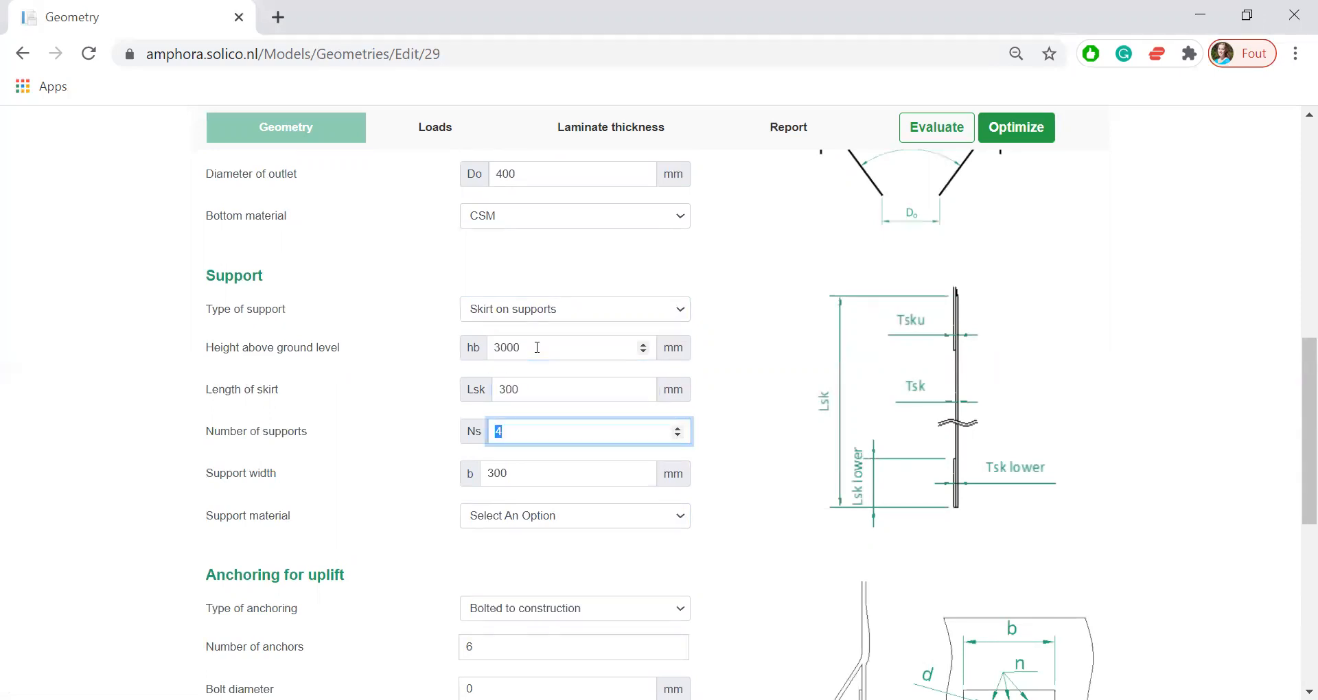
{"action": "type", "text": "4"}
{"action": "key", "text": "Tab"}
{"action": "type", "text": "500"}
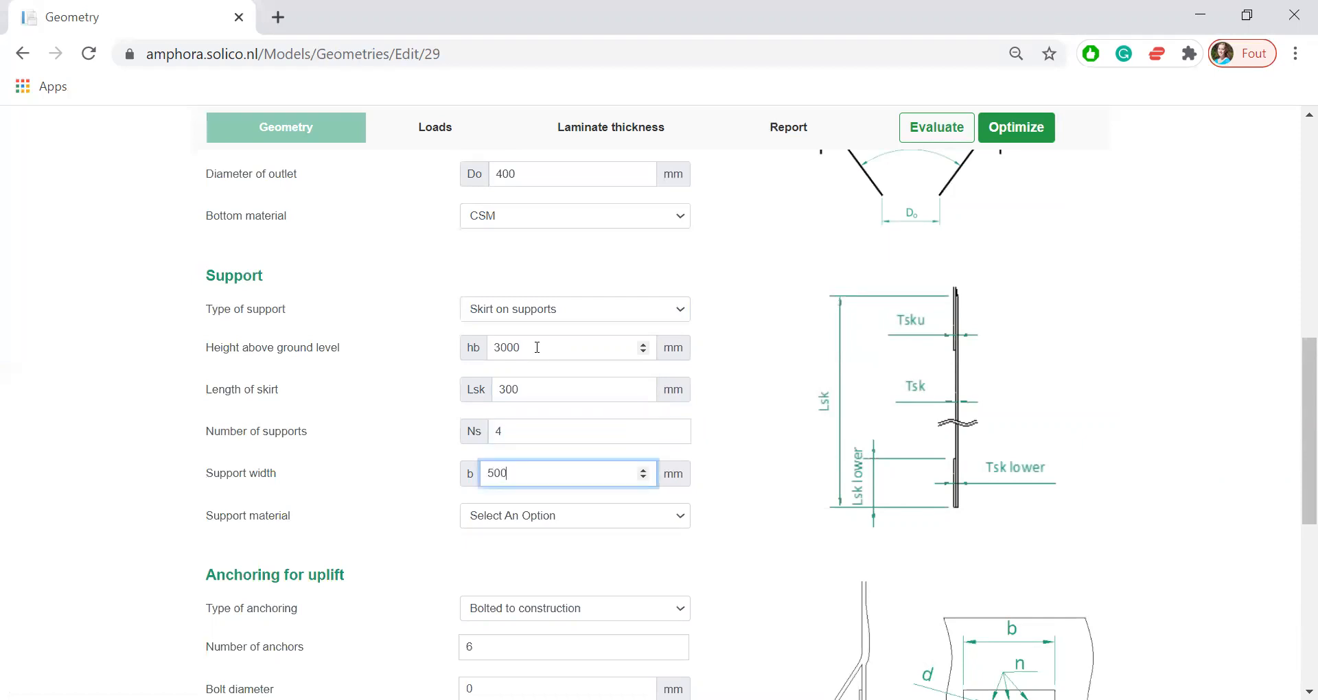
{"action": "left_click", "coordinate": [560, 522]}
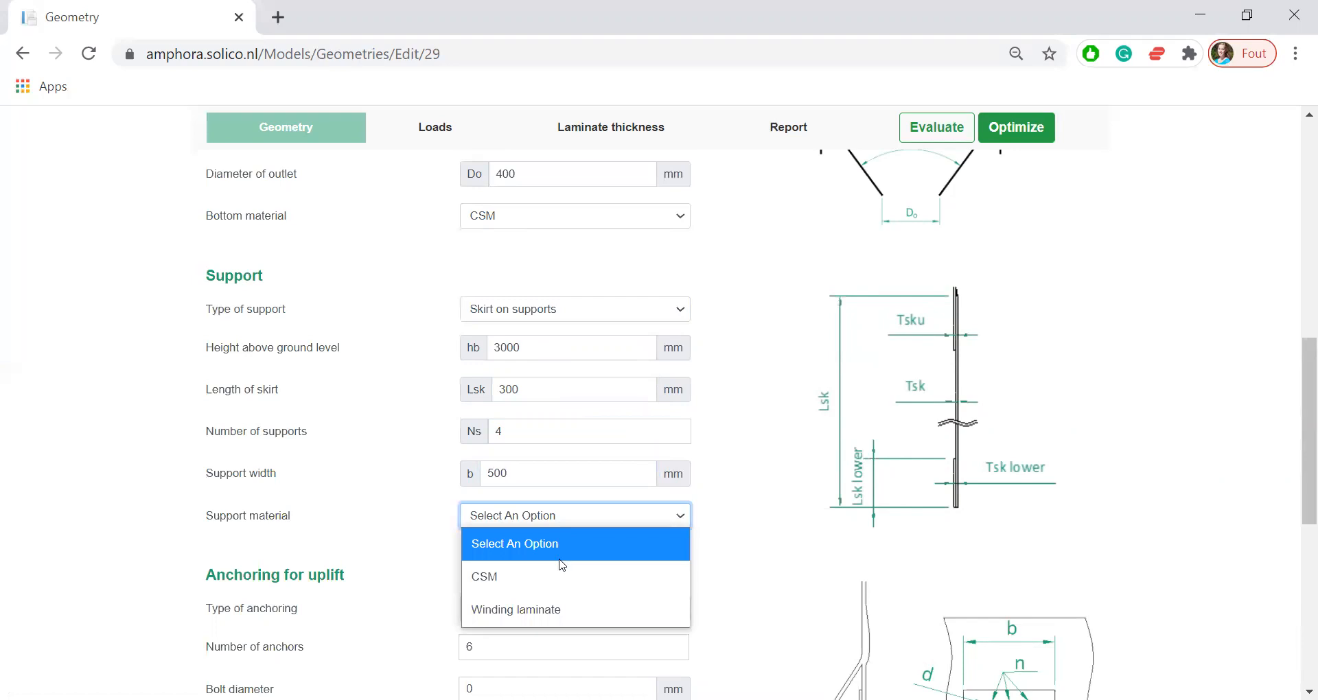
{"action": "left_click", "coordinate": [563, 610]}
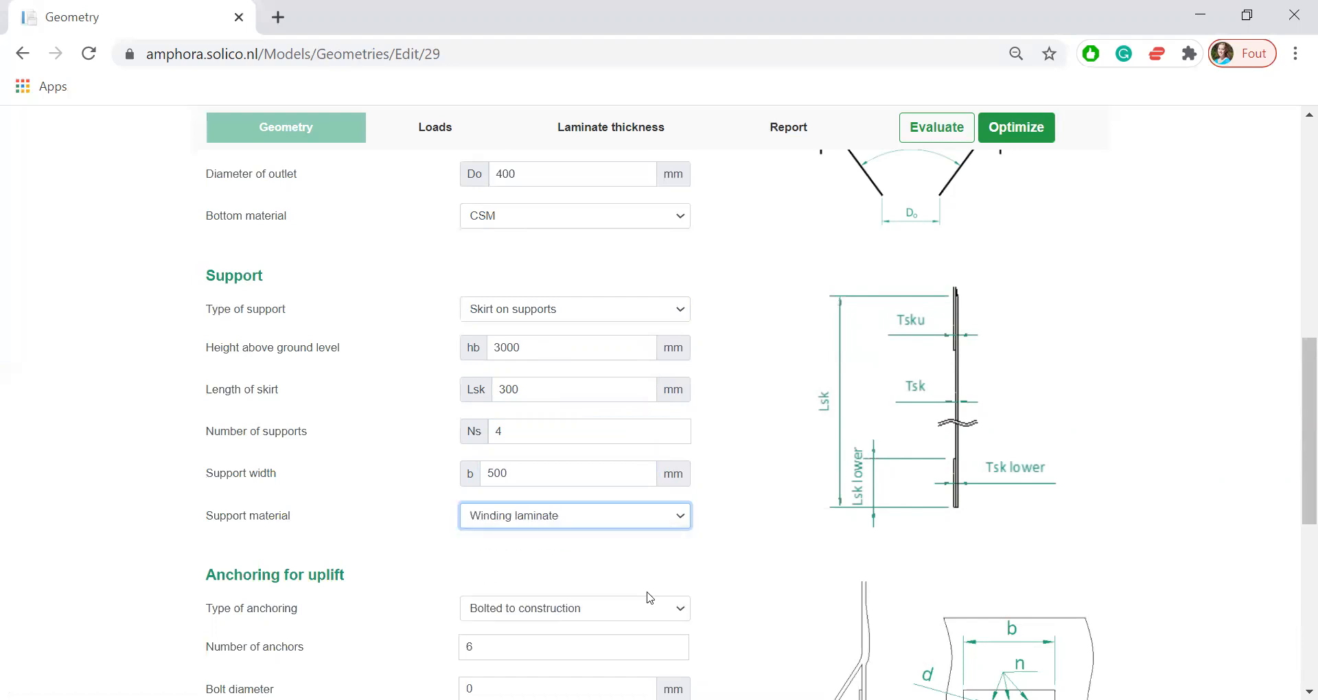
Choose Bolted to construction as the anchoring for uplift and set the number of anchors to 4.
{"action": "scroll", "coordinate": [730, 591], "scroll_direction": "down", "scroll_amount": 2}
{"action": "scroll", "coordinate": [612, 471], "scroll_direction": "down", "scroll_amount": 1}
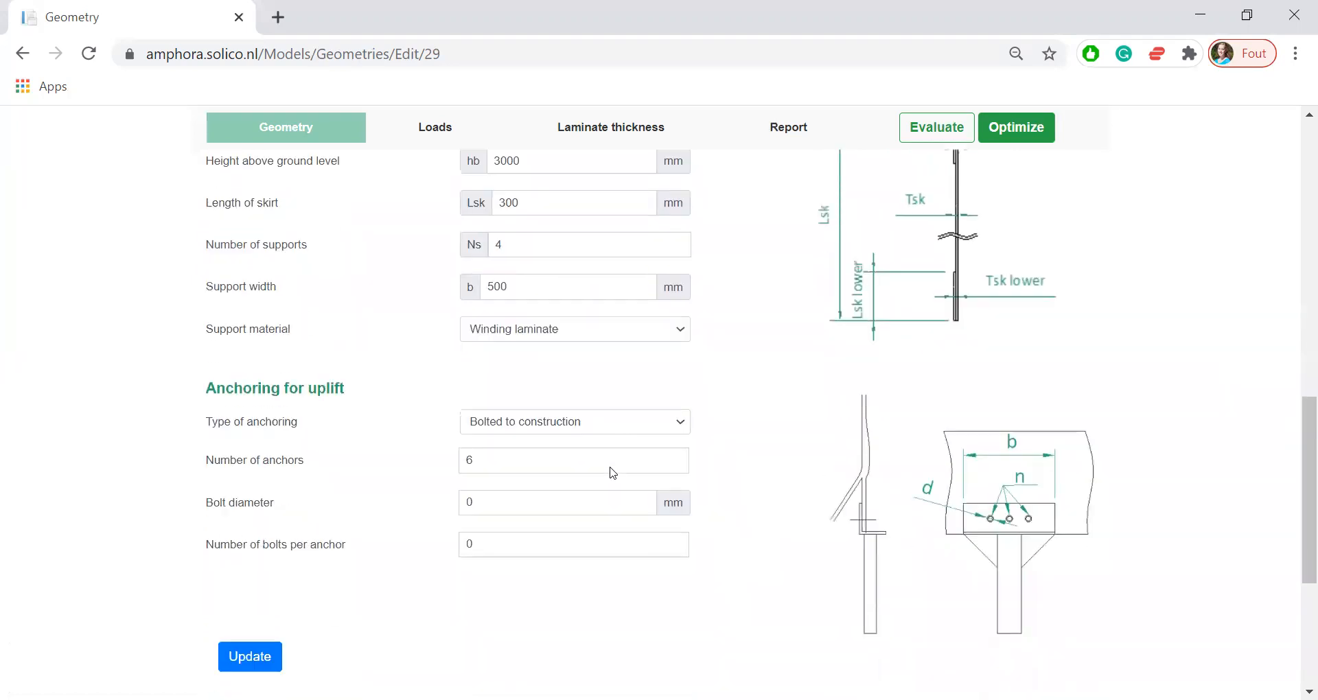
{"action": "left_click", "coordinate": [599, 421]}
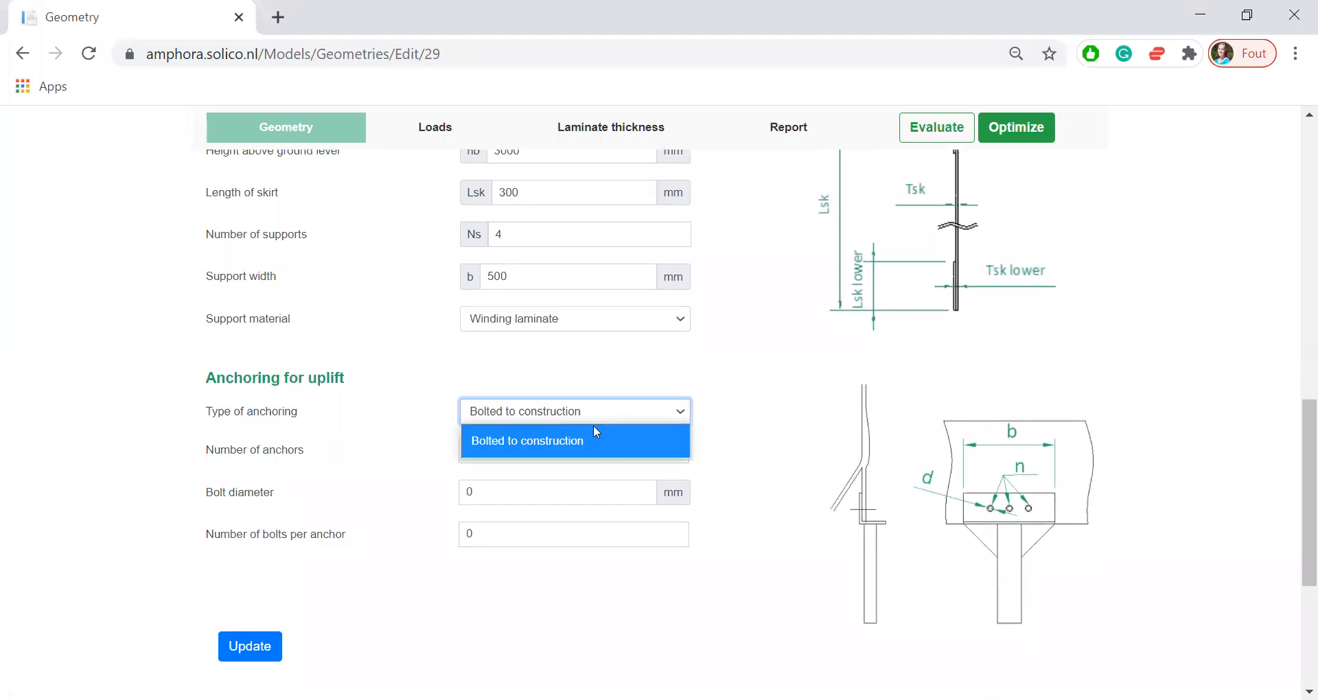
{"action": "left_click", "coordinate": [590, 442]}
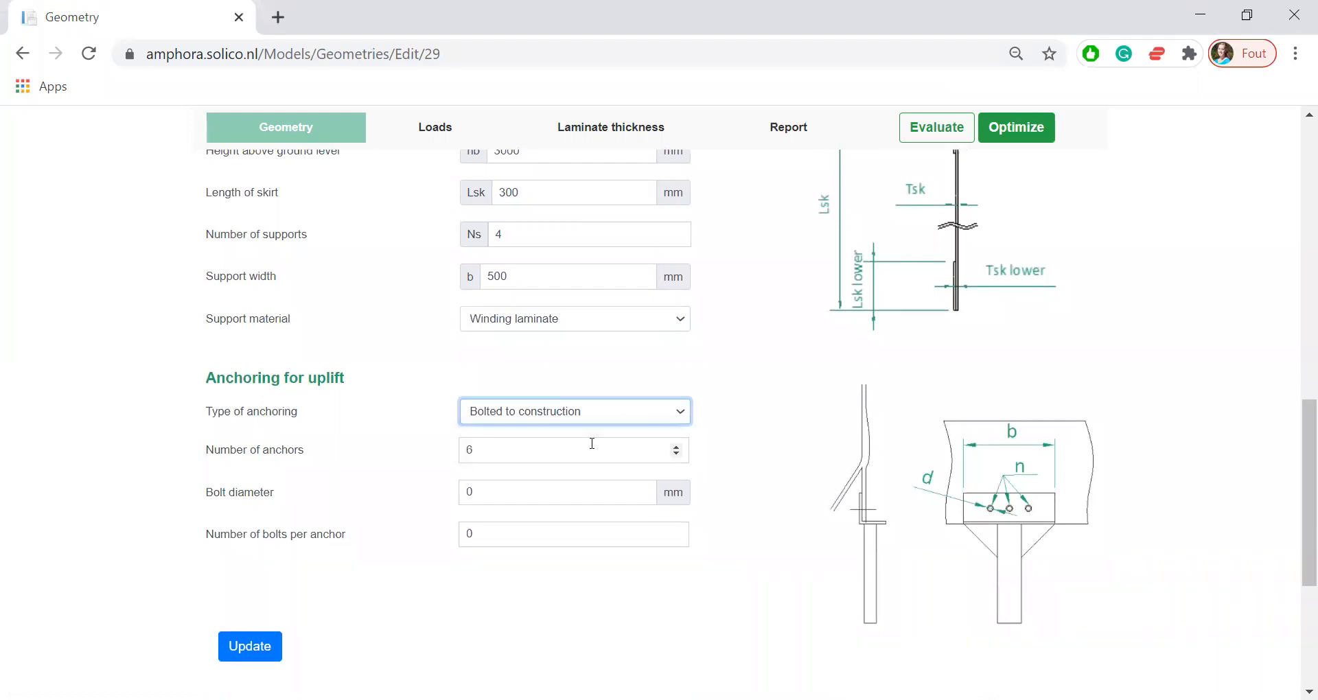
{"action": "left_click", "coordinate": [534, 454]}
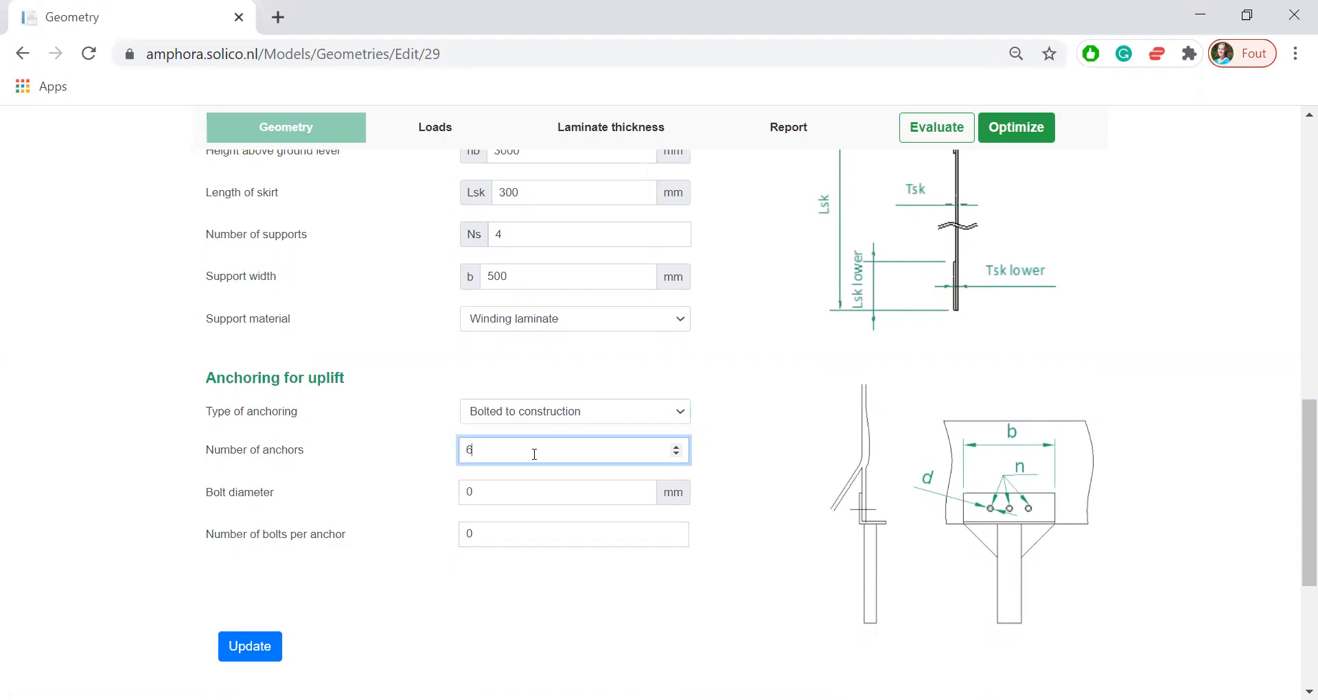
{"action": "key", "text": "BackSpace"}
{"action": "type", "text": "4"}
Set the anchoring's bolt diameter to 12 mm and the number of bolts per anchor to 2.
{"action": "left_click", "coordinate": [519, 491]}
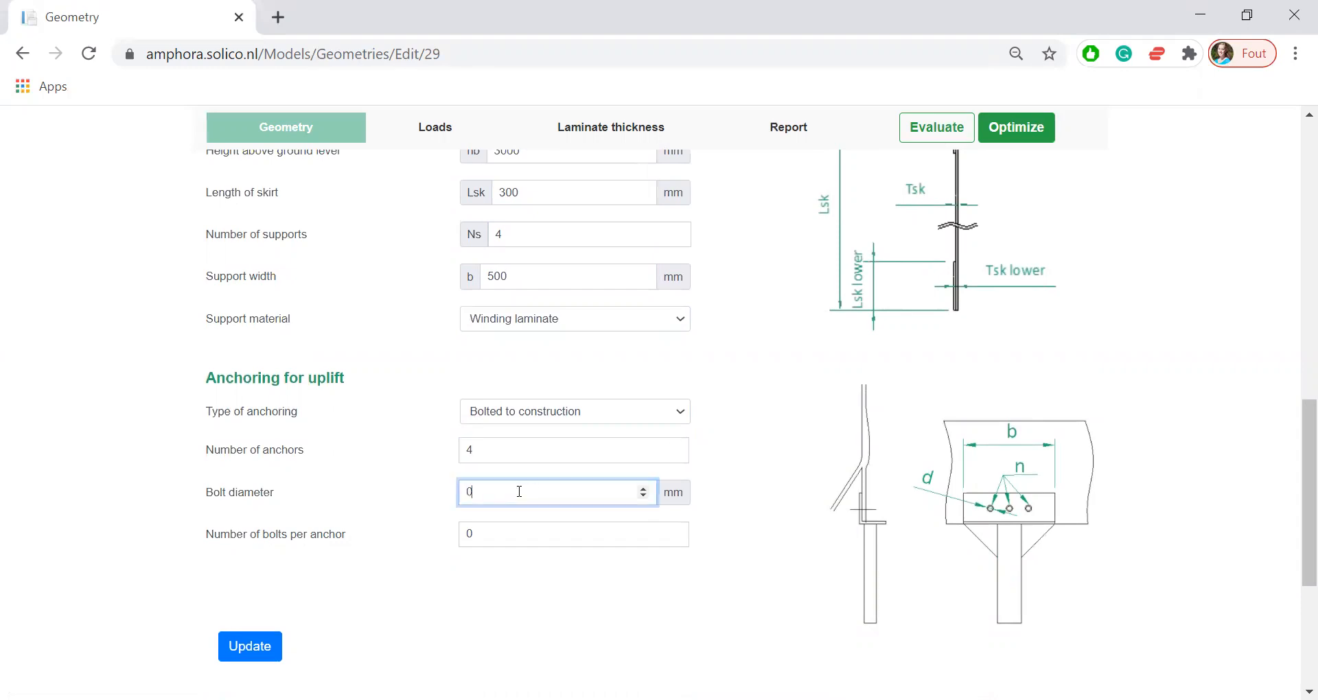
{"action": "key", "text": "BackSpace"}
{"action": "type", "text": "12"}
{"action": "left_click", "coordinate": [508, 532]}
{"action": "key", "text": "BackSpace"}
{"action": "type", "text": "2"}
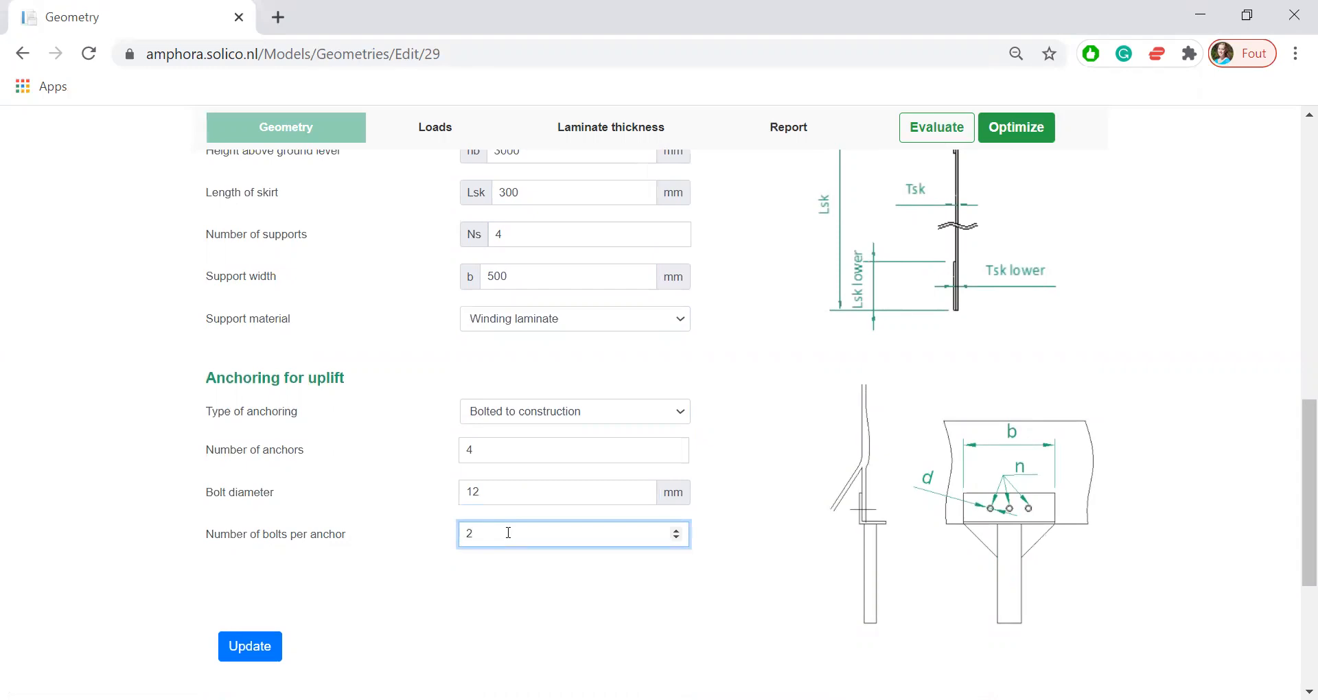
{"action": "left_click", "coordinate": [519, 580]}
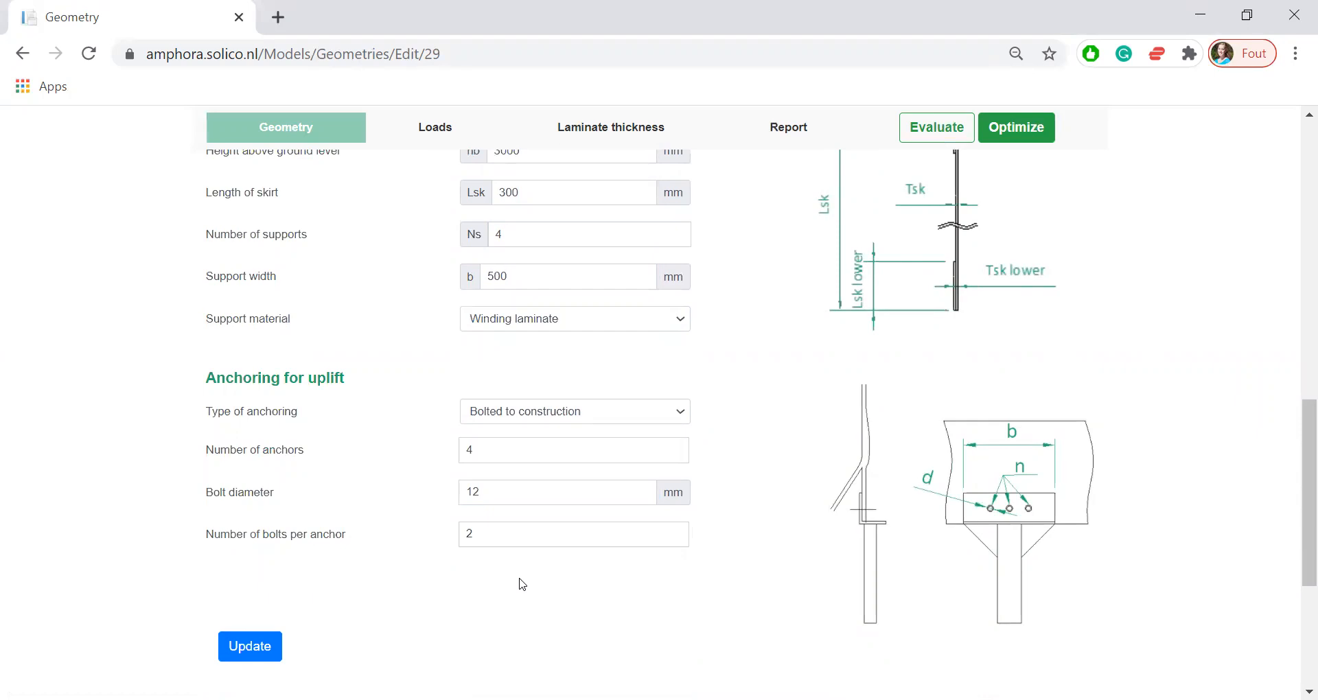
Review the entered geometry from the cover, cylinder and hopper through the support and anchoring to the branches.
{"action": "scroll", "coordinate": [522, 583], "scroll_direction": "down", "scroll_amount": 1}
{"action": "scroll", "coordinate": [522, 584], "scroll_direction": "up", "scroll_amount": 1}
{"action": "scroll", "coordinate": [522, 583], "scroll_direction": "down", "scroll_amount": 1}
{"action": "scroll", "coordinate": [522, 584], "scroll_direction": "up", "scroll_amount": 2}
{"action": "scroll", "coordinate": [522, 584], "scroll_direction": "up", "scroll_amount": 10}
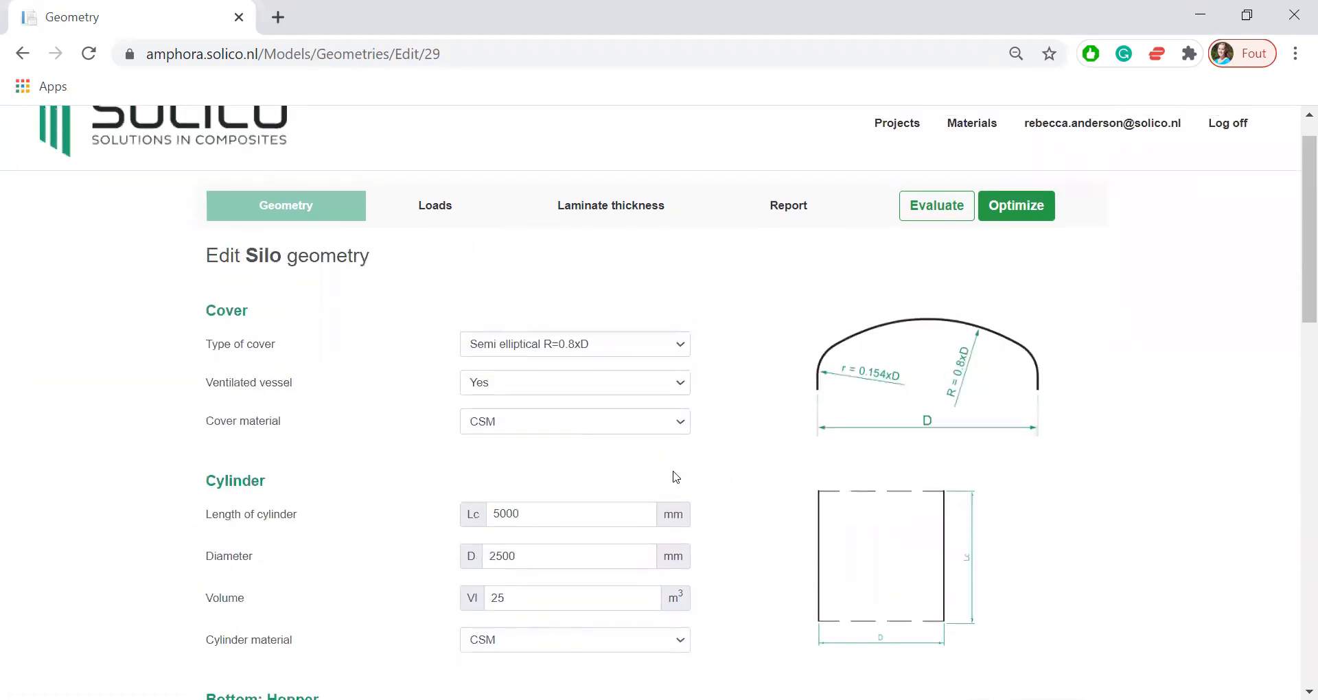
{"action": "scroll", "coordinate": [519, 459], "scroll_direction": "down", "scroll_amount": 3}
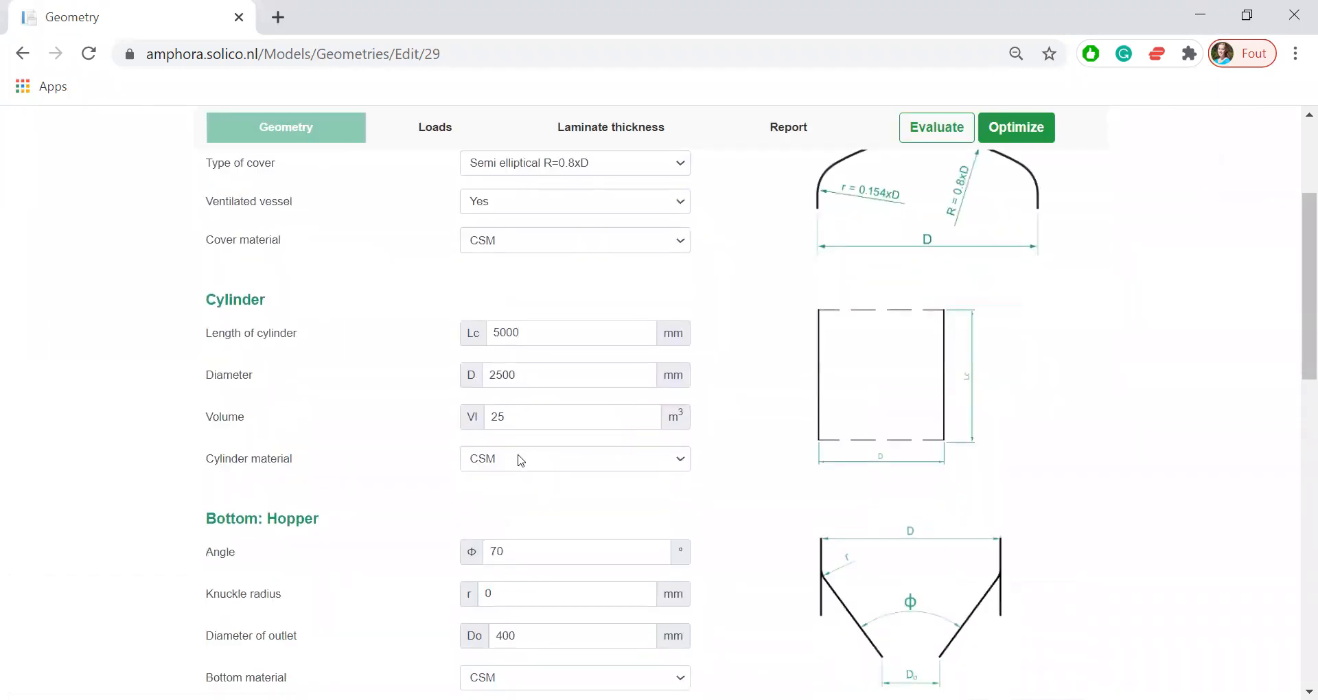
{"action": "scroll", "coordinate": [382, 426], "scroll_direction": "down", "scroll_amount": 4}
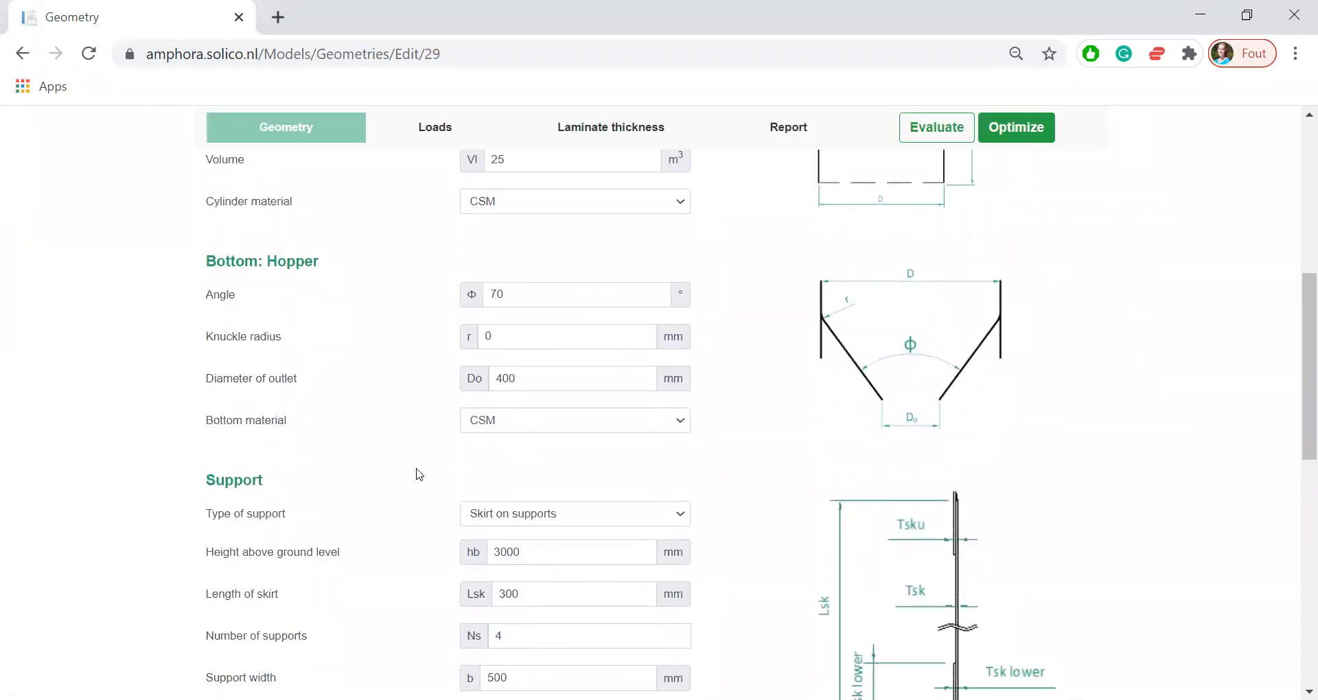
{"action": "scroll", "coordinate": [419, 474], "scroll_direction": "down", "scroll_amount": 5}
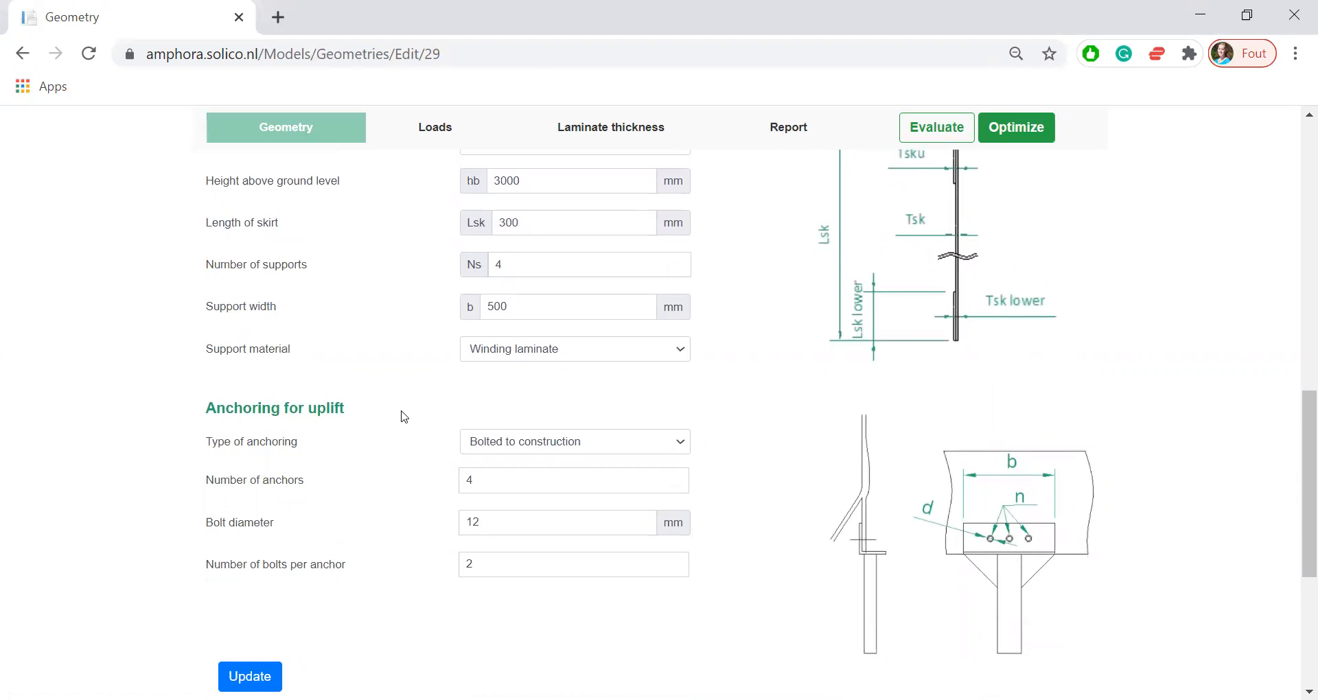
{"action": "scroll", "coordinate": [421, 550], "scroll_direction": "down", "scroll_amount": 4}
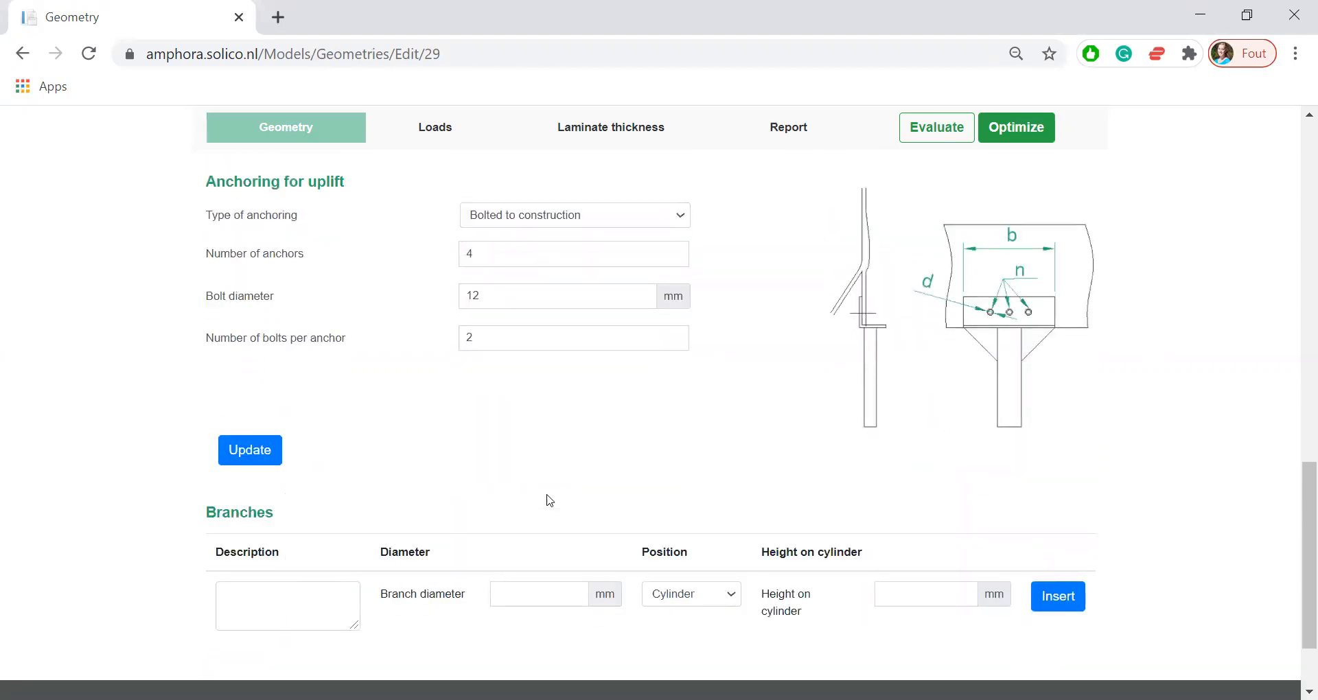
Save the silo geometry by updating it with the entered support and anchoring settings.
{"action": "scroll", "coordinate": [532, 473], "scroll_direction": "up", "scroll_amount": 1}
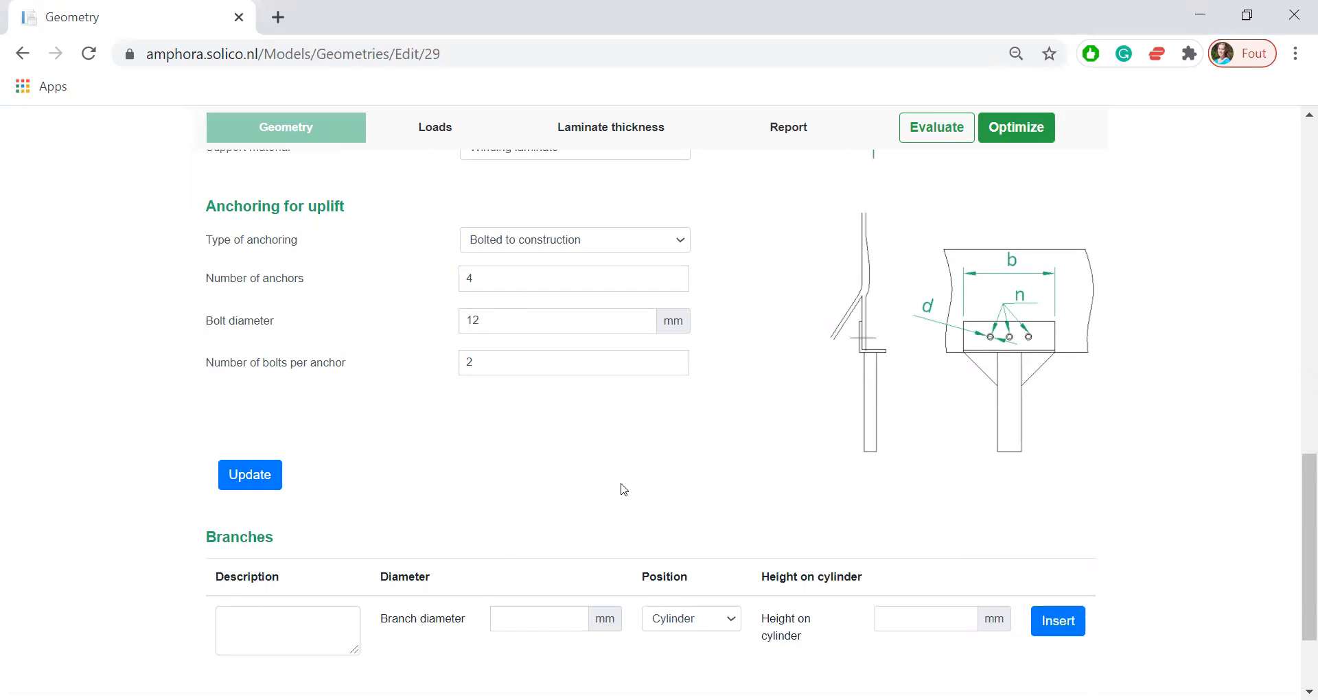
{"action": "scroll", "coordinate": [638, 491], "scroll_direction": "up", "scroll_amount": 3}
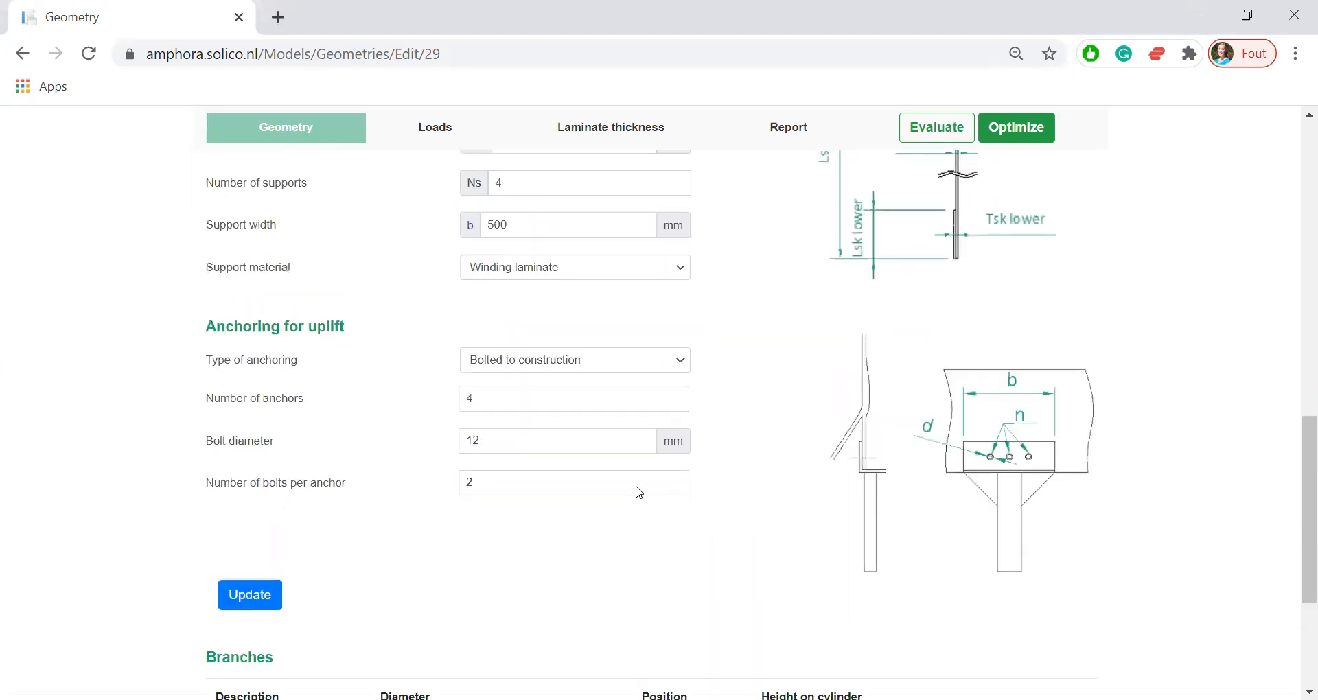
{"action": "scroll", "coordinate": [623, 567], "scroll_direction": "up", "scroll_amount": 1}
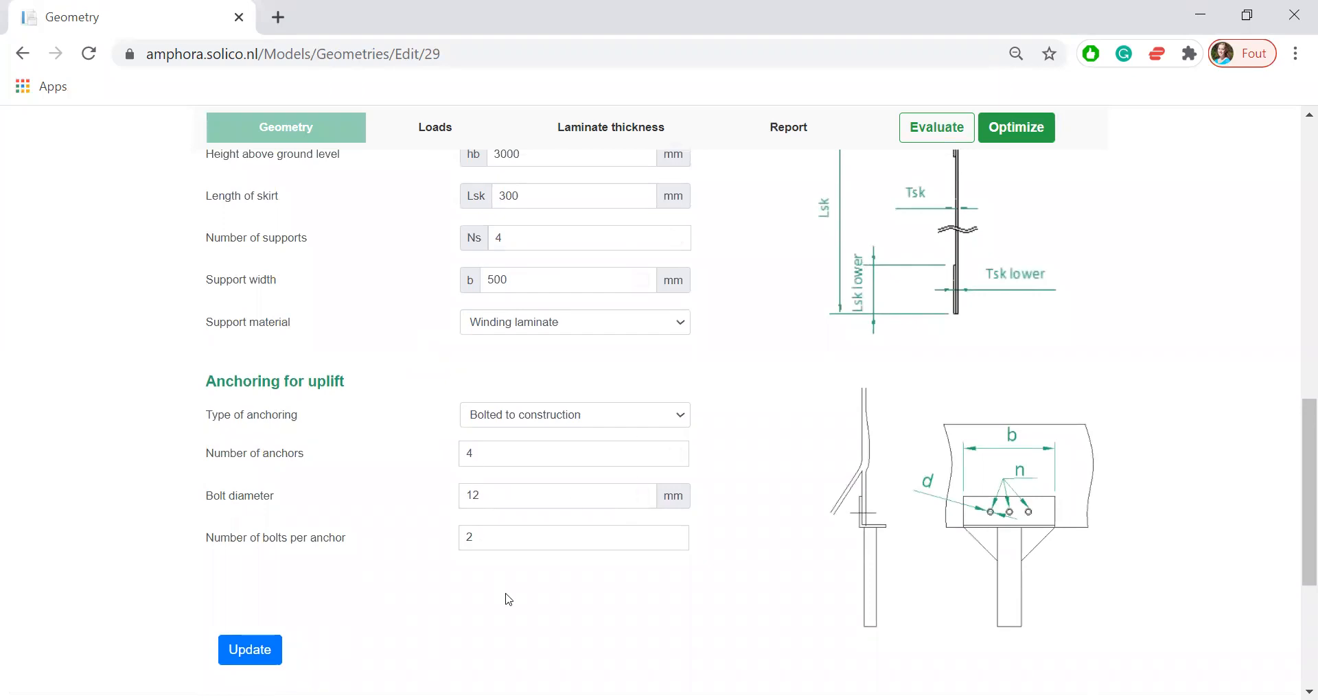
{"action": "left_click", "coordinate": [250, 652]}
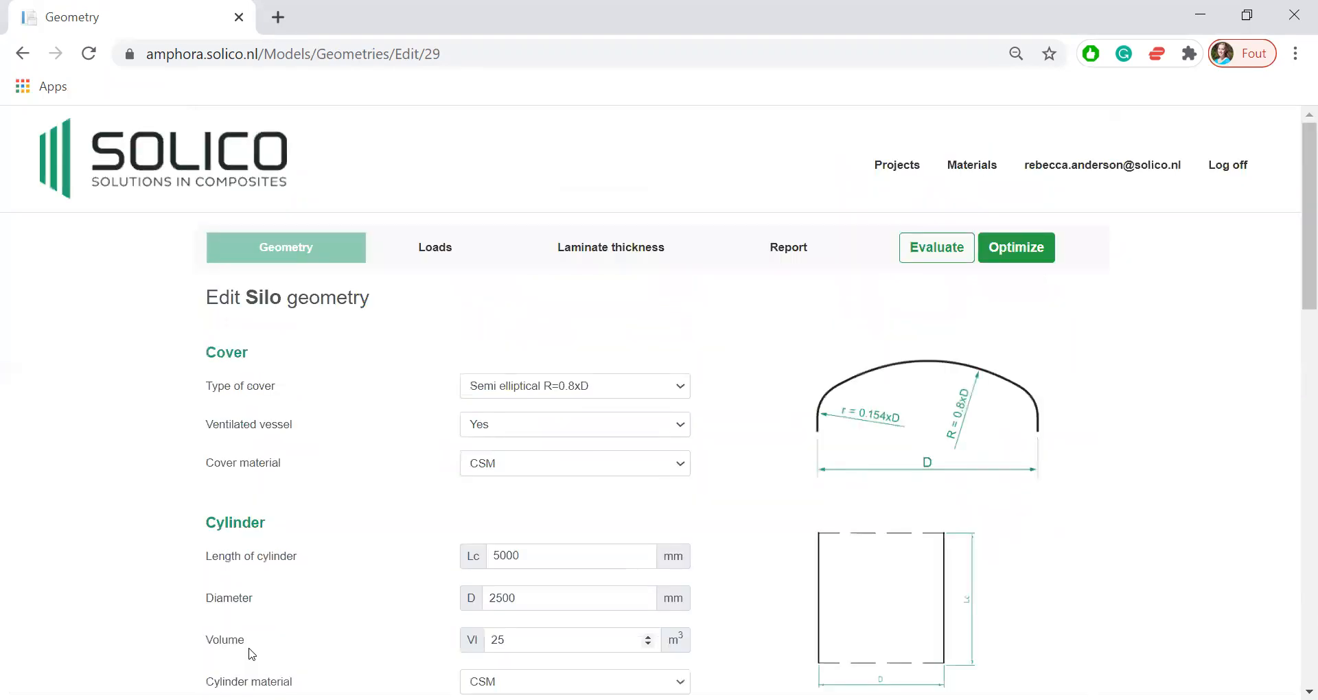